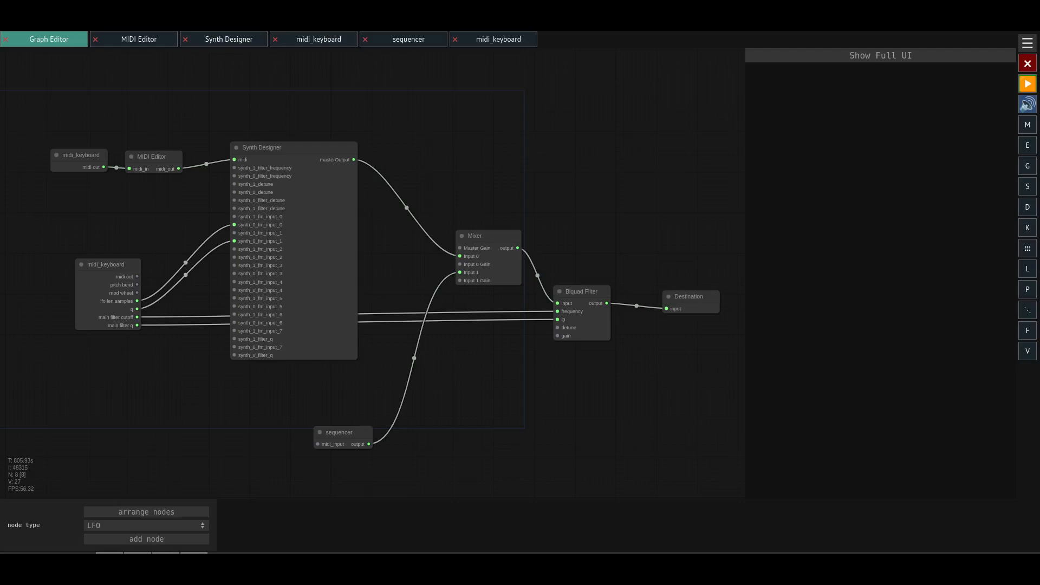
# - Reposition the upper midi_keyboard and MIDI Editor nodes so they line up with the Synth Designer's midi input
pyautogui.moveTo(172, 236); pyautogui.dragTo(202, 271)
pyautogui.moveTo(111, 180); pyautogui.dragTo(98, 178)
pyautogui.moveTo(172, 186); pyautogui.dragTo(175, 179)
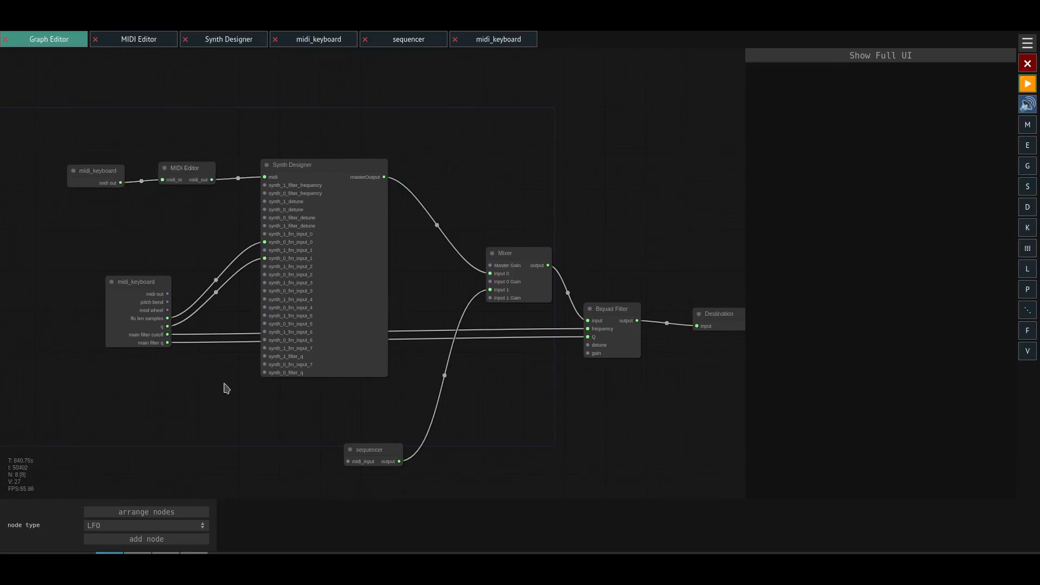
pyautogui.moveTo(413, 402); pyautogui.dragTo(278, 366)
pyautogui.moveTo(374, 394); pyautogui.dragTo(463, 417)
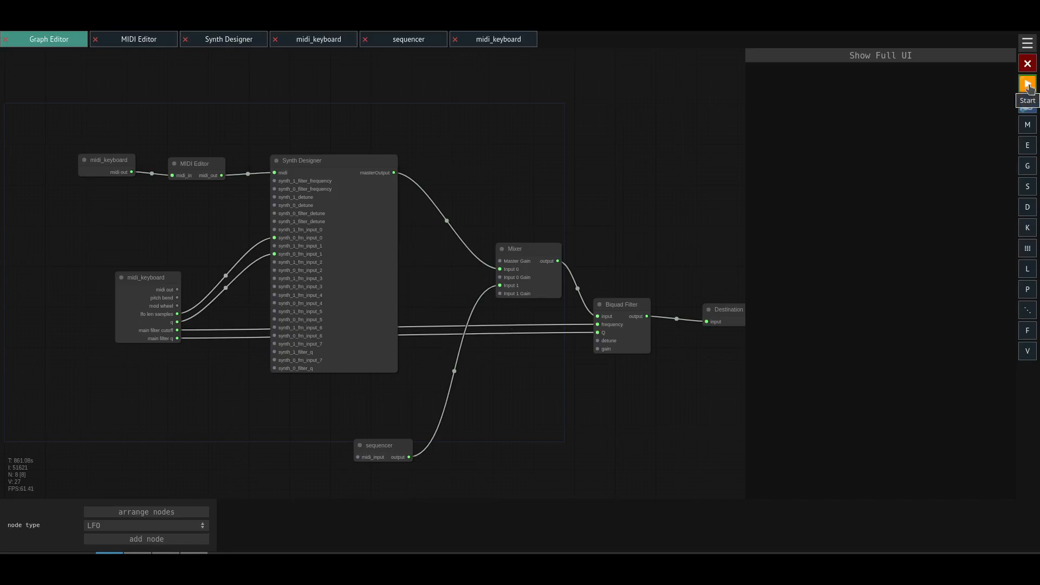
# - Start global playback to listen to the patch and stop it again
pyautogui.click(1028, 85)
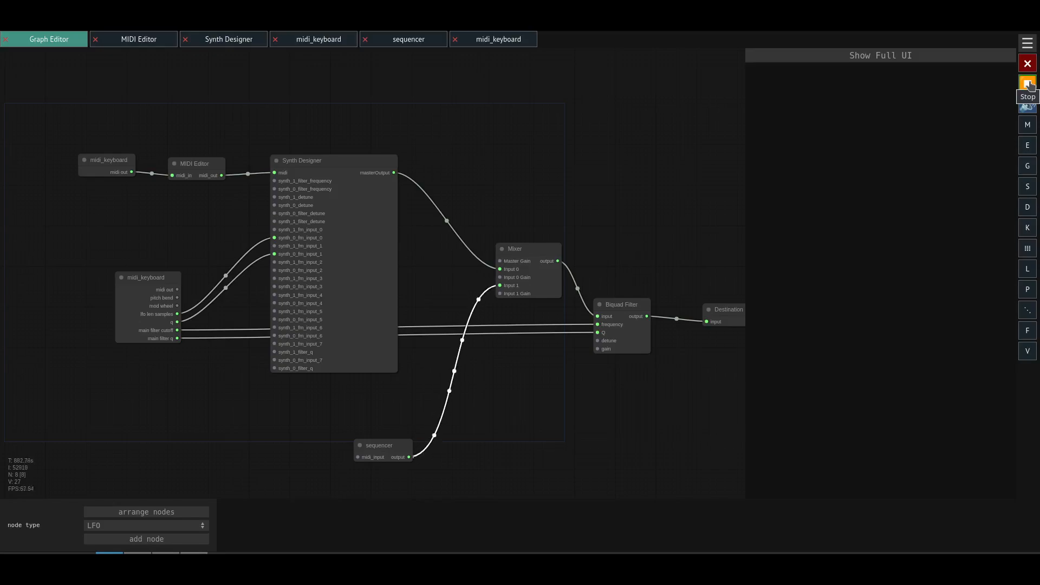
pyautogui.click(1028, 84)
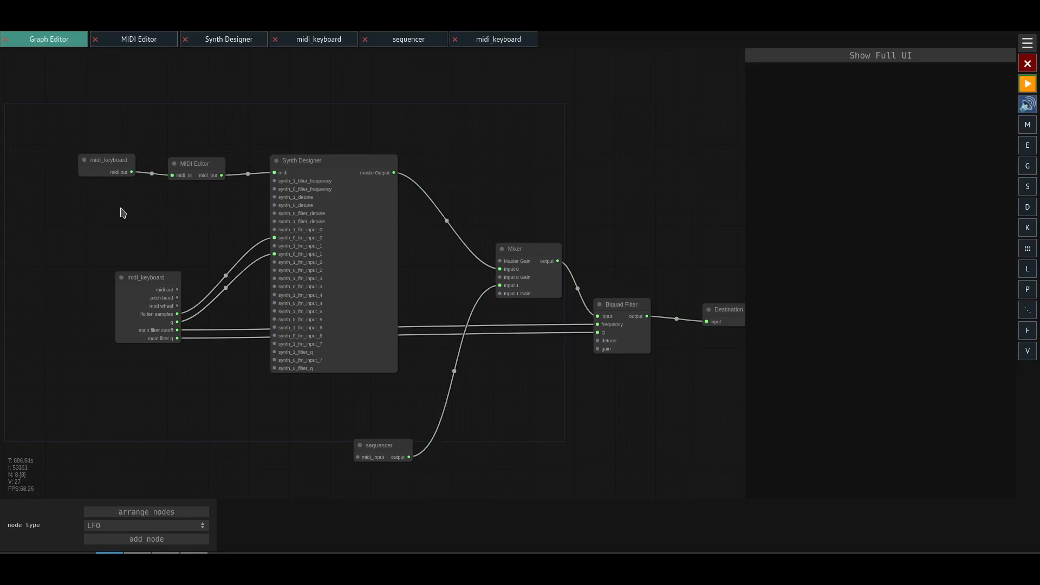
# - Open the full interface of the midi_keyboard node feeding the MIDI Editor and play a few test notes
pyautogui.click(105, 164)
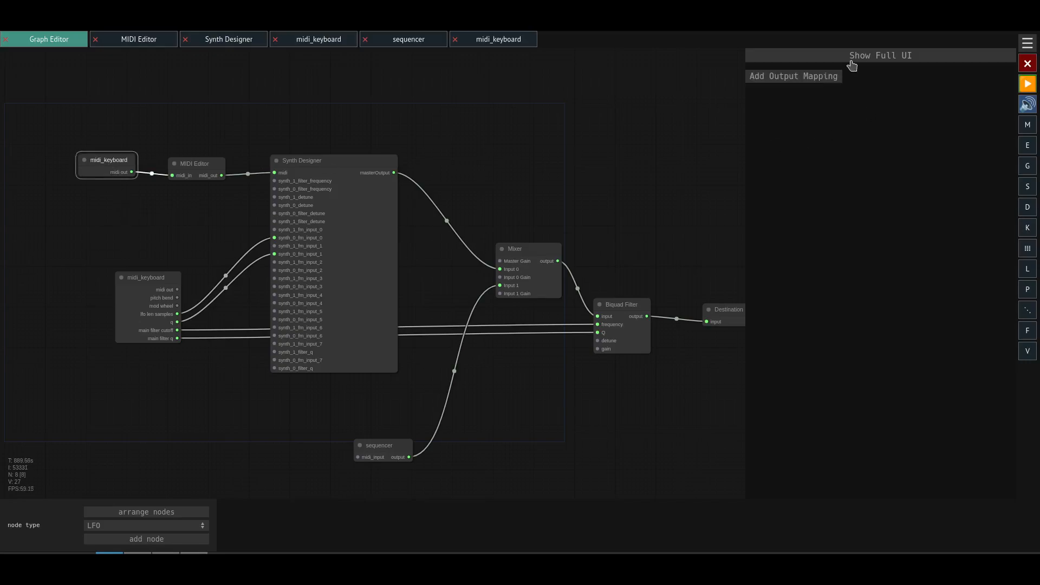
pyautogui.click(850, 59)
pyautogui.press('x')
pyautogui.press('v')
pyautogui.press('n')
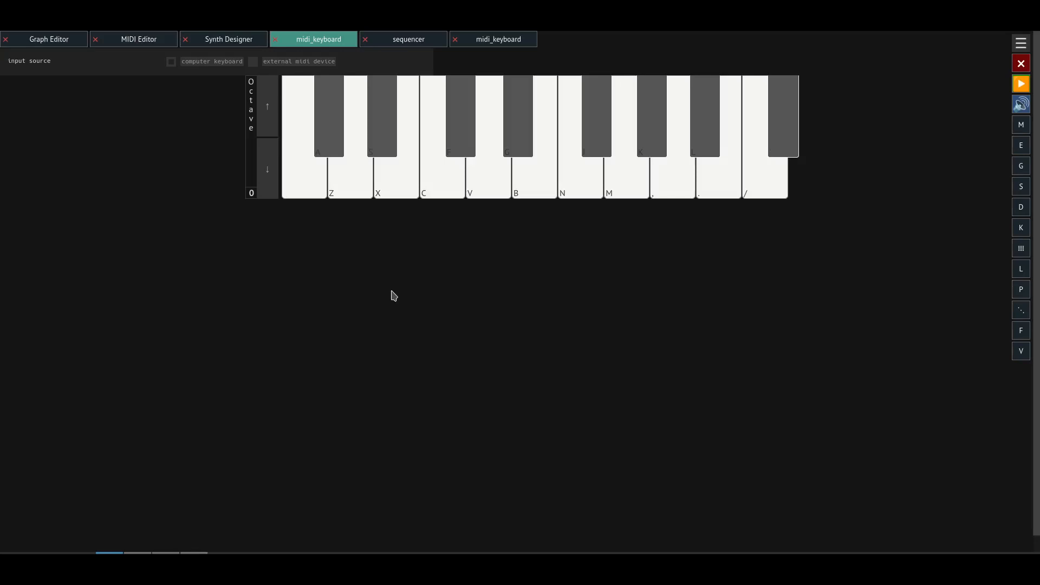
pyautogui.press('z')
pyautogui.press('.')
pyautogui.press('/')
# - Switch the midi_keyboard's input source to external midi device, view its options, and return it to computer keyboard
pyautogui.click(253, 62)
pyautogui.click(228, 102)
pyautogui.click(228, 101)
pyautogui.click(227, 101)
pyautogui.click(211, 121)
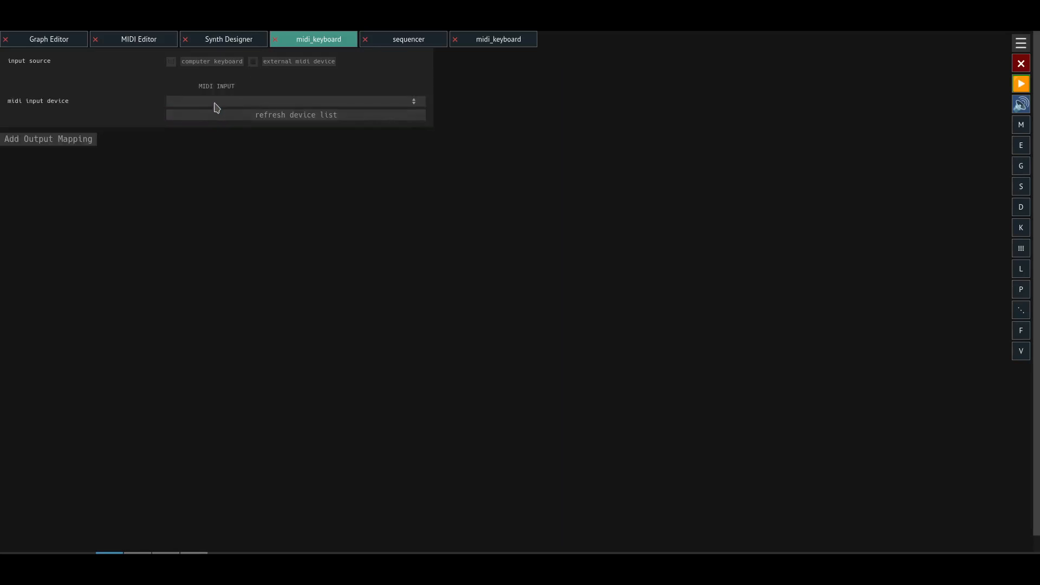
pyautogui.click(171, 62)
# - Play a run of test notes on the virtual piano with the computer keyboard
pyautogui.press('x')
pyautogui.press('m')
pyautogui.press('b')
pyautogui.press('n')
pyautogui.press('v')
pyautogui.press('c')
pyautogui.press('x')
pyautogui.press('z')
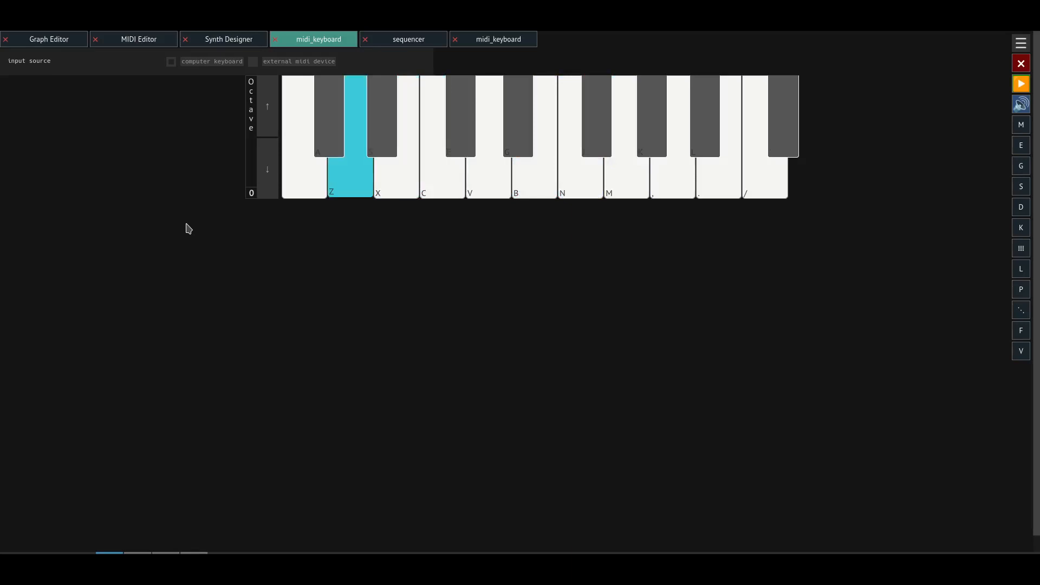
pyautogui.press('z')
pyautogui.press('m')
pyautogui.press('x')
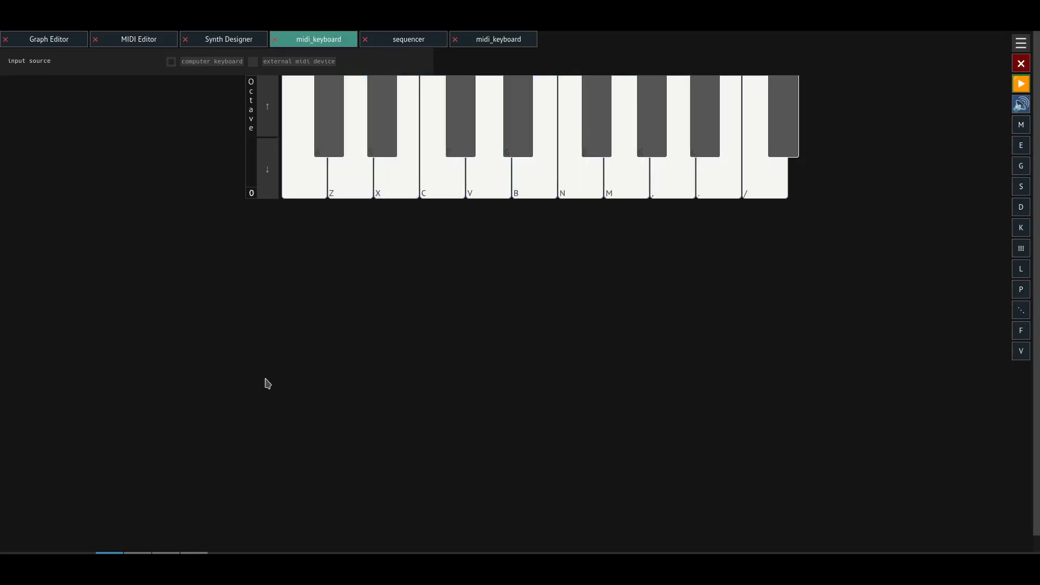
# - Open the MIDI Editor node's full interface from the graph and look over its note pattern
pyautogui.click(69, 44)
pyautogui.click(197, 158)
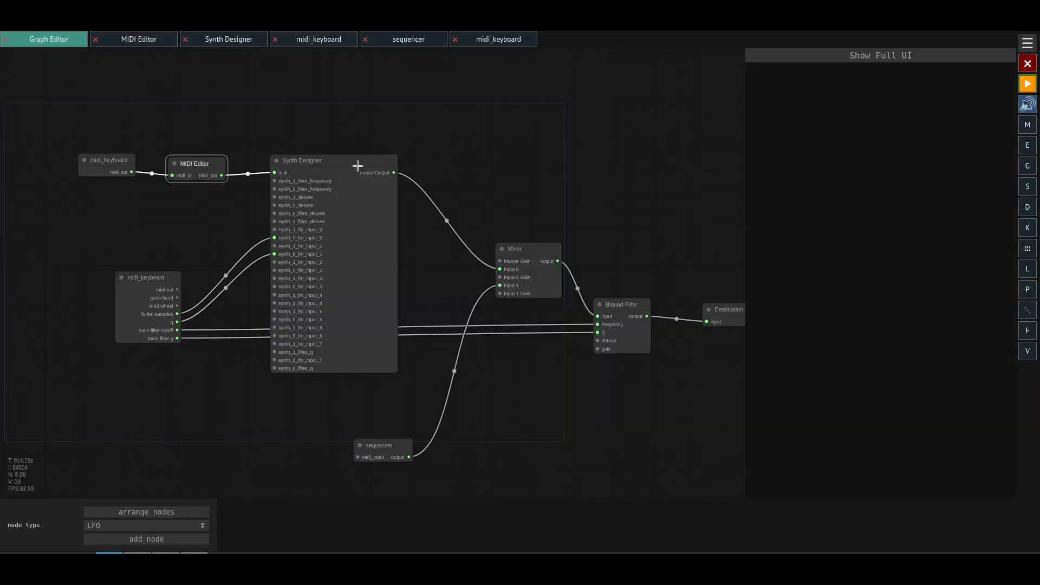
pyautogui.click(860, 56)
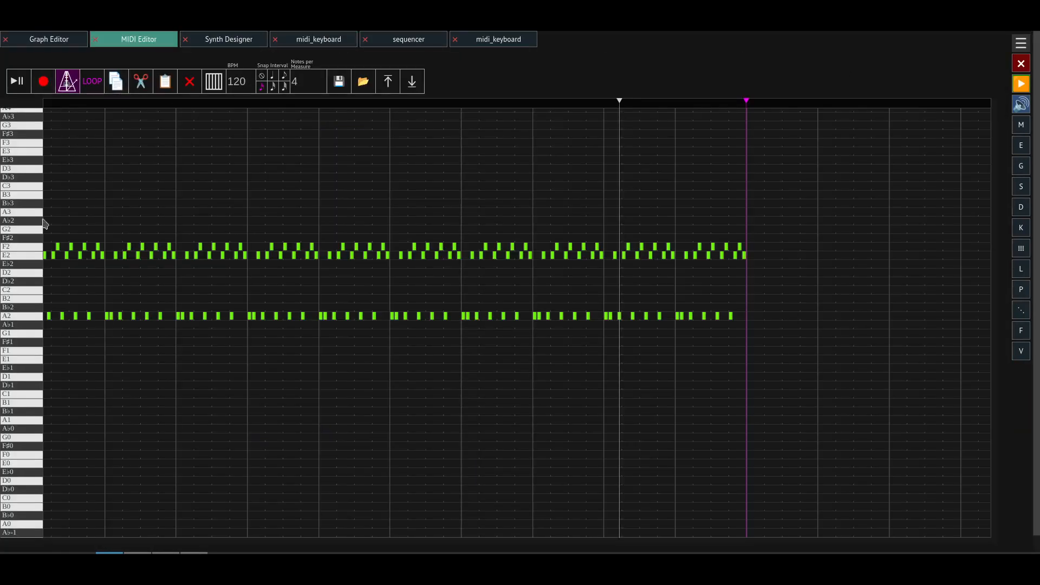
pyautogui.moveTo(158, 151); pyautogui.dragTo(519, 227)
pyautogui.scroll(-2, 317, 318)
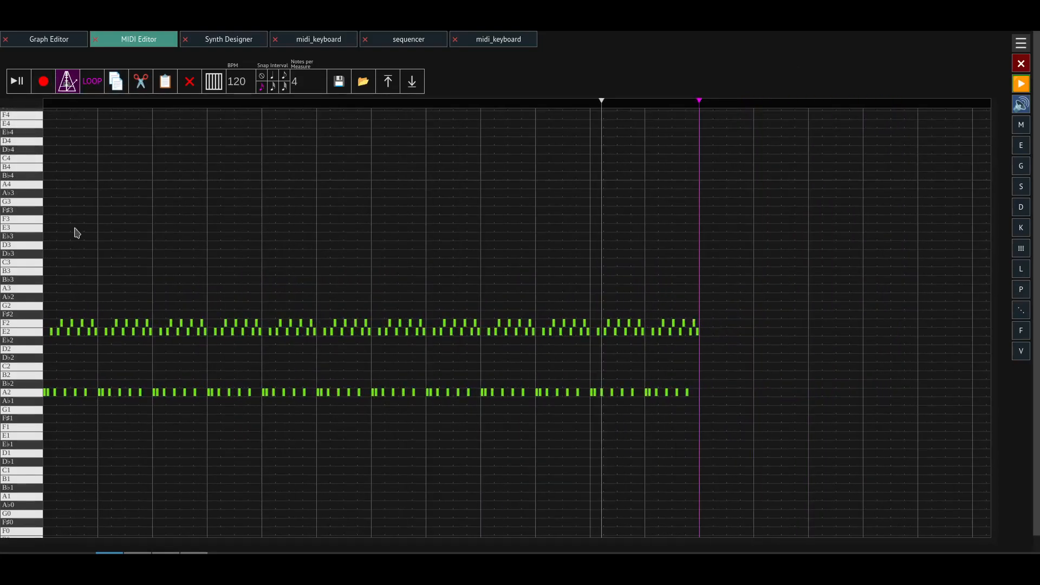
# - Try drawing a test note above the existing pattern in the piano roll and deleting it
pyautogui.moveTo(118, 262)
pyautogui.mouseDown()
pyautogui.moveTo(230, 245)
pyautogui.moveTo(295, 219)
pyautogui.moveTo(350, 271)
pyautogui.mouseUp()
pyautogui.moveTo(81, 191); pyautogui.dragTo(379, 283)
pyautogui.press('Delete')
pyautogui.scroll(4, 85, 388)
pyautogui.moveTo(85, 387); pyautogui.dragTo(347, 341)
pyautogui.scroll(2, 131, 350)
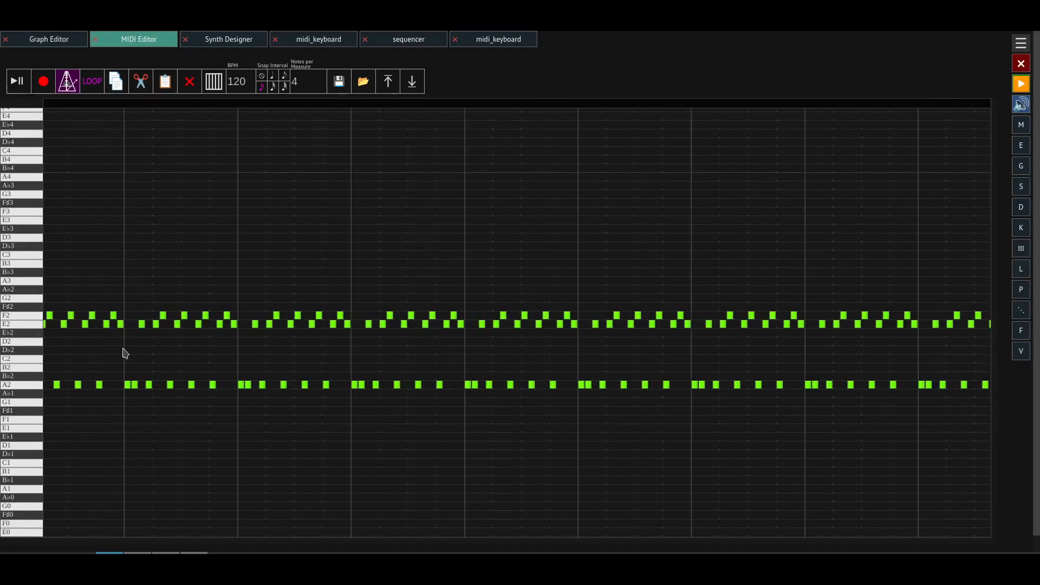
pyautogui.moveTo(132, 350); pyautogui.dragTo(154, 381)
# - Open the Synth Designer node's full interface from the graph and examine both synths' controls and modulation matrices
pyautogui.click(50, 40)
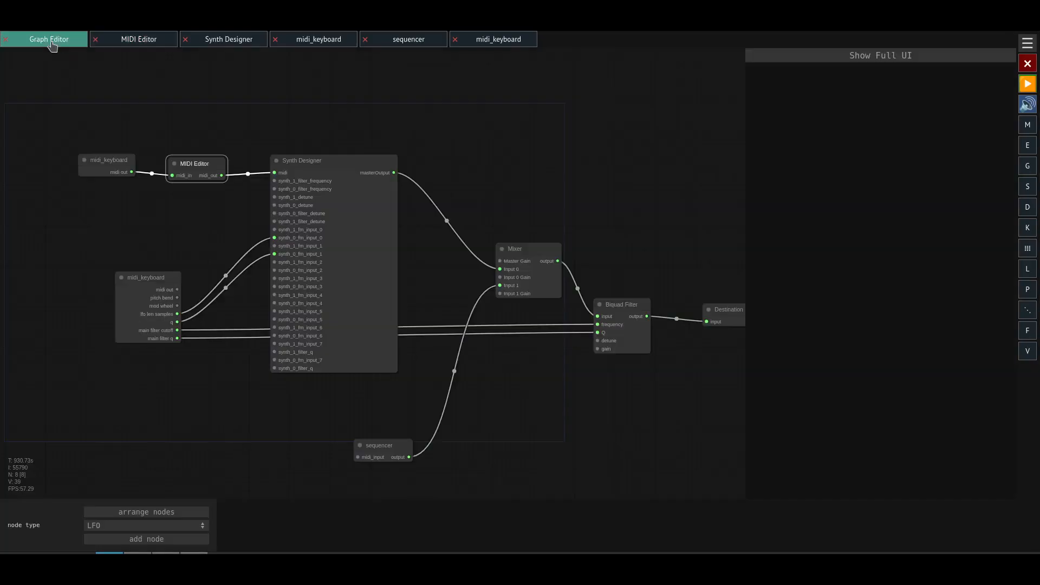
pyautogui.click(306, 186)
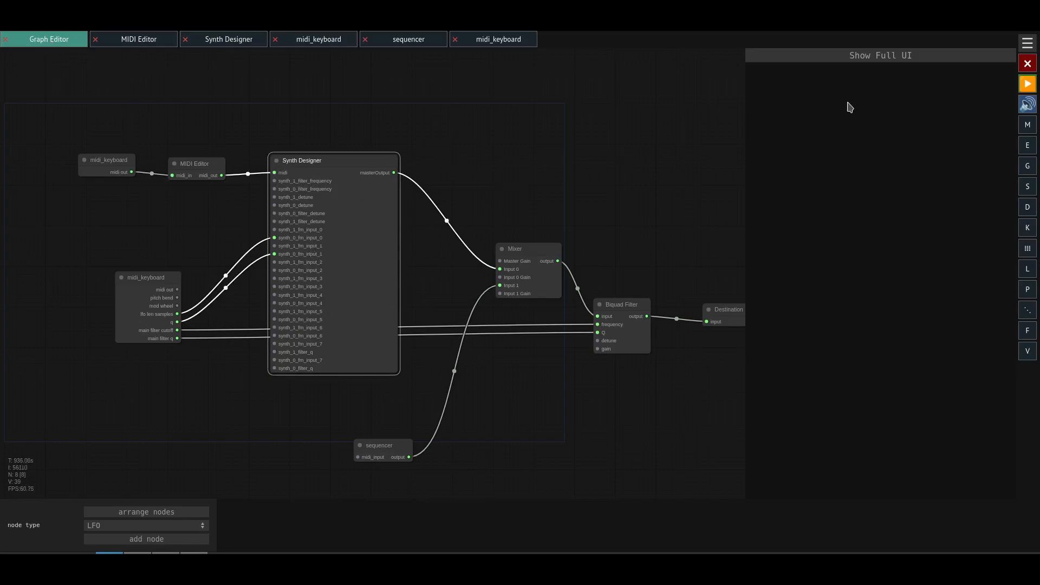
pyautogui.click(867, 59)
pyautogui.scroll(-1, 455, 360)
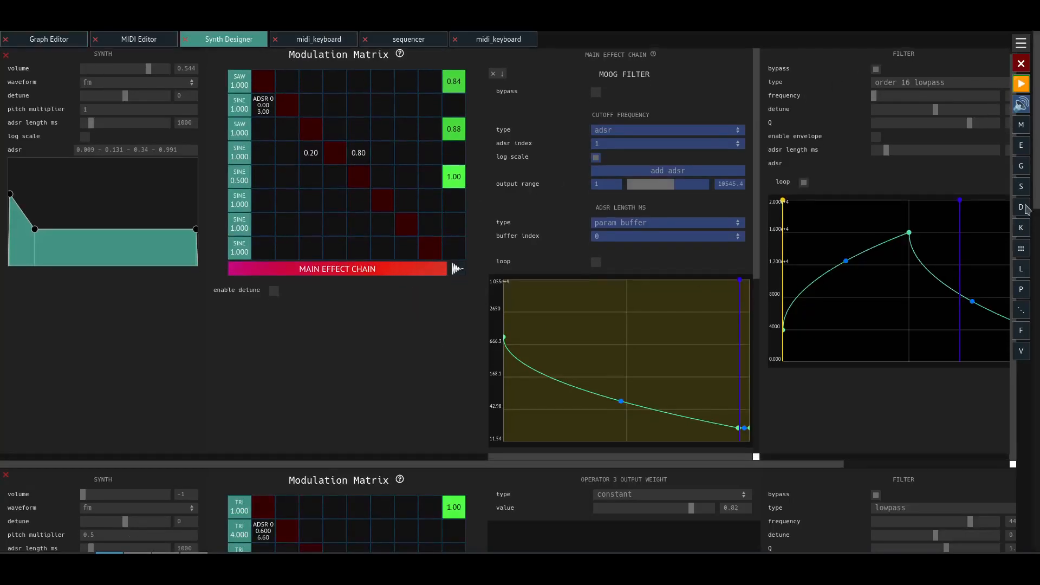
pyautogui.moveTo(1036, 175); pyautogui.dragTo(1032, 152)
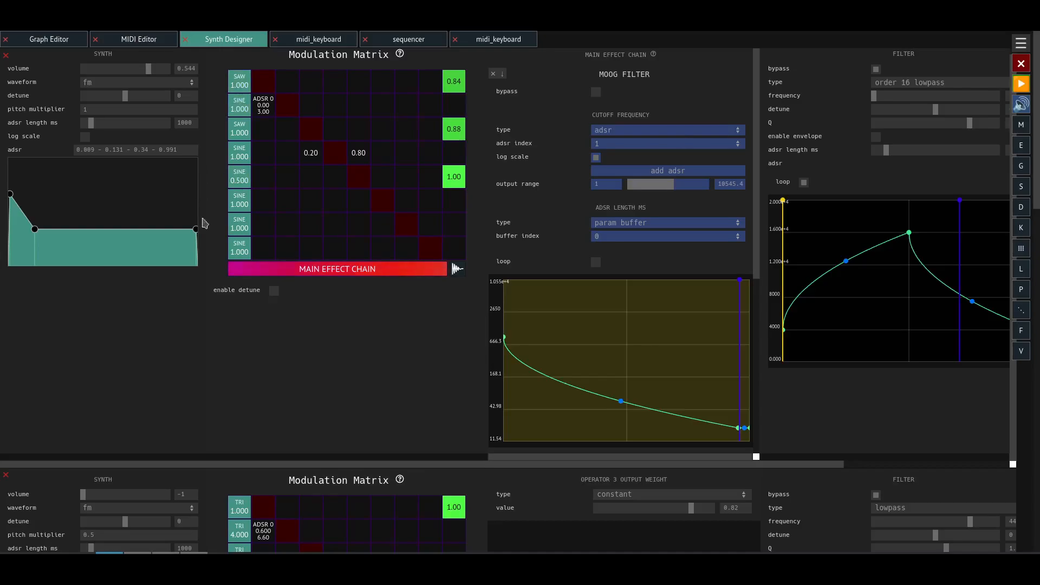
pyautogui.scroll(-2, 121, 374)
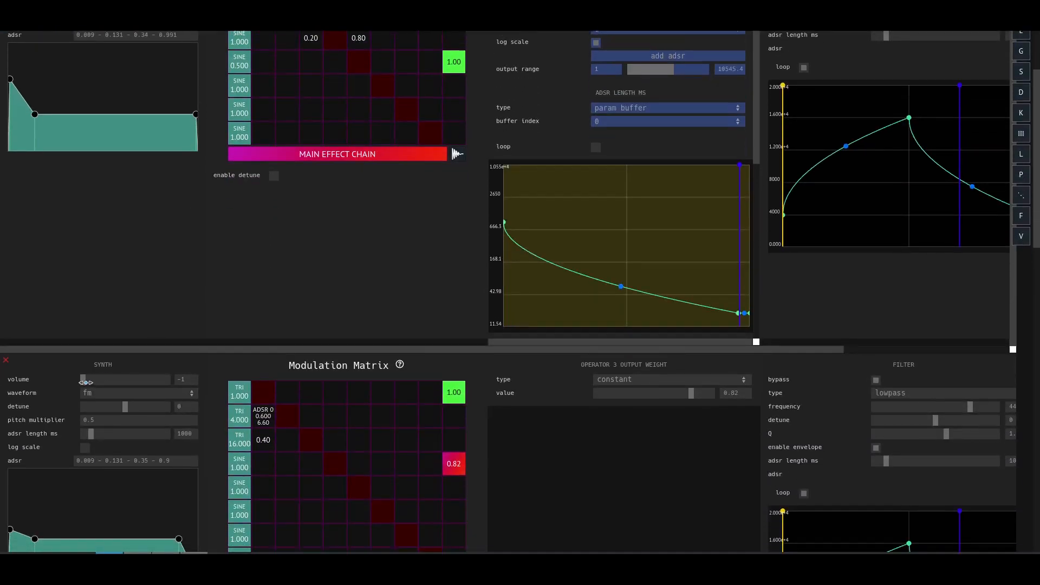
pyautogui.scroll(2, 1039, 93)
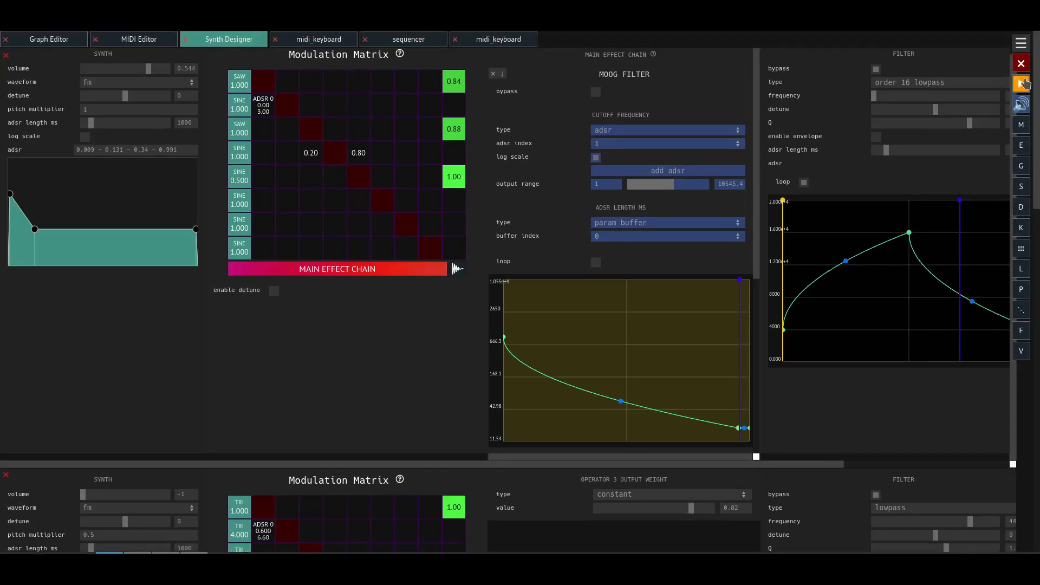
pyautogui.scroll(-4, 1021, 84)
pyautogui.moveTo(87, 263)
pyautogui.mouseDown()
pyautogui.moveTo(133, 264)
pyautogui.moveTo(81, 263)
pyautogui.mouseUp()
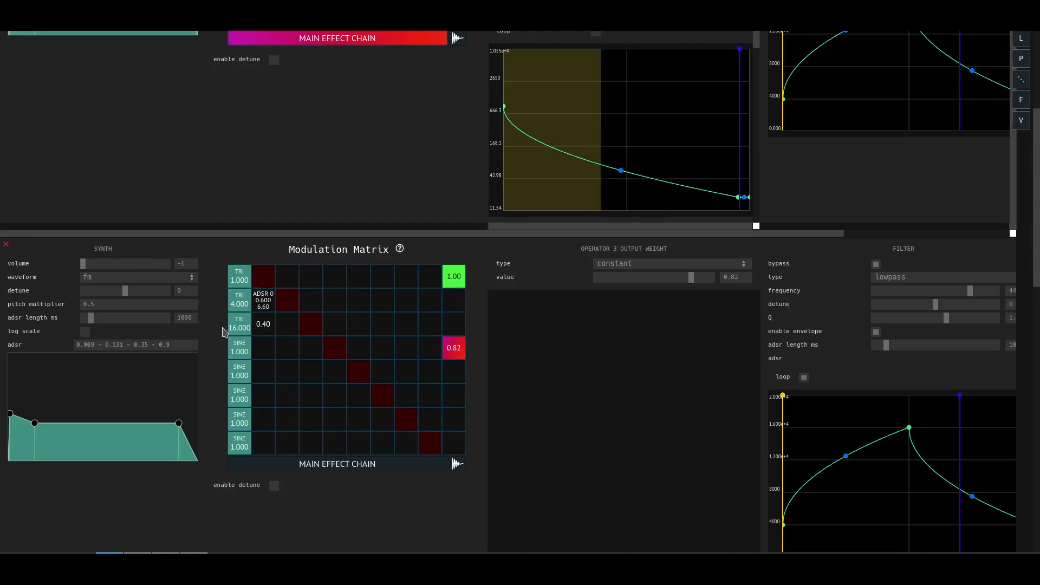
pyautogui.scroll(4, 222, 336)
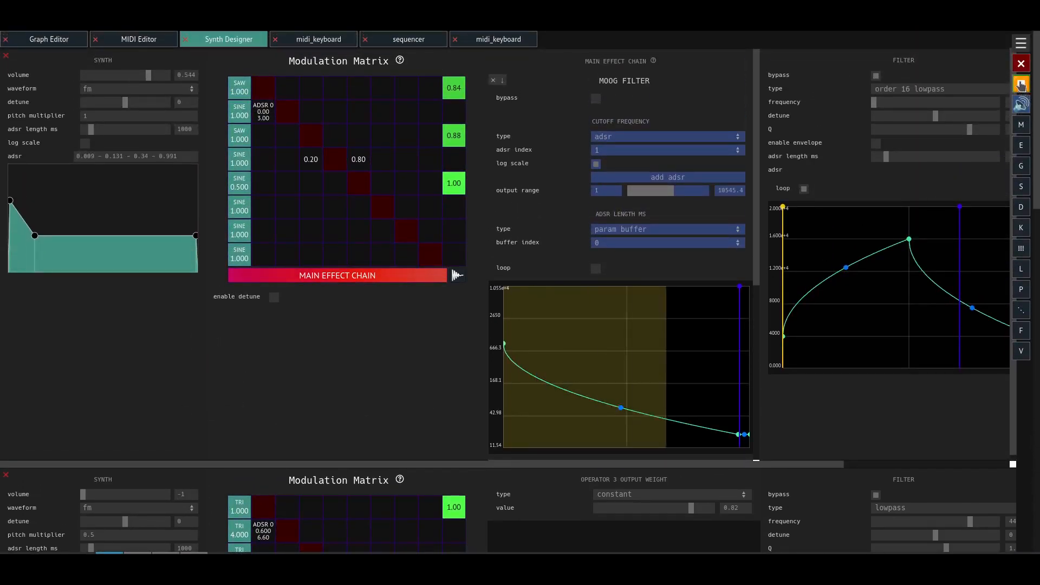
# - View the first synth's waveform options, keep fm, and move its ADSR attack point to 0.011
pyautogui.click(119, 88)
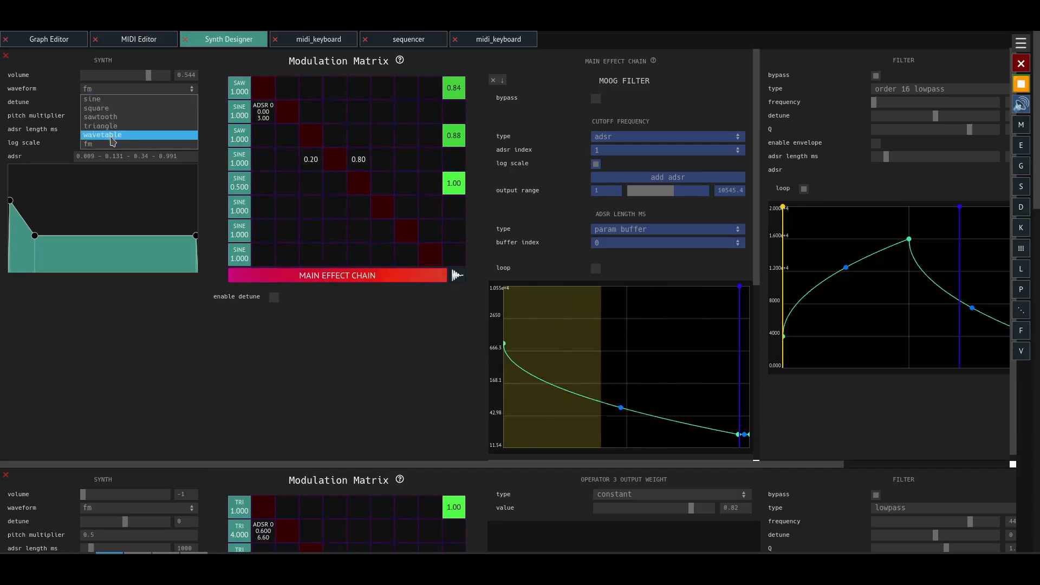
pyautogui.click(34, 136)
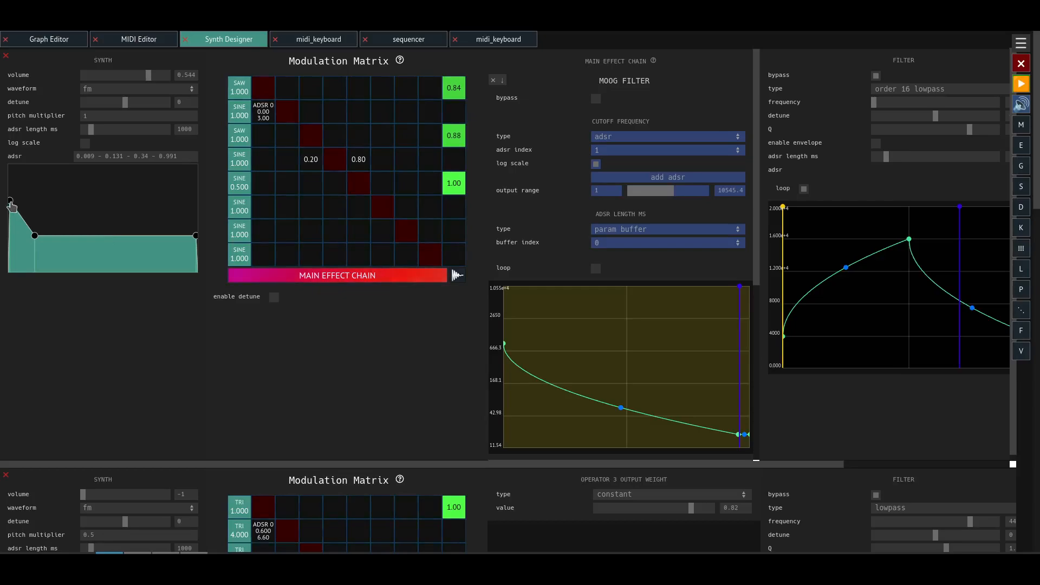
pyautogui.moveTo(10, 201); pyautogui.dragTo(12, 201)
# - Examine the Moog Filter in the first synth's main effect chain, including its cutoff frequency envelope
pyautogui.moveTo(757, 157); pyautogui.dragTo(756, 198)
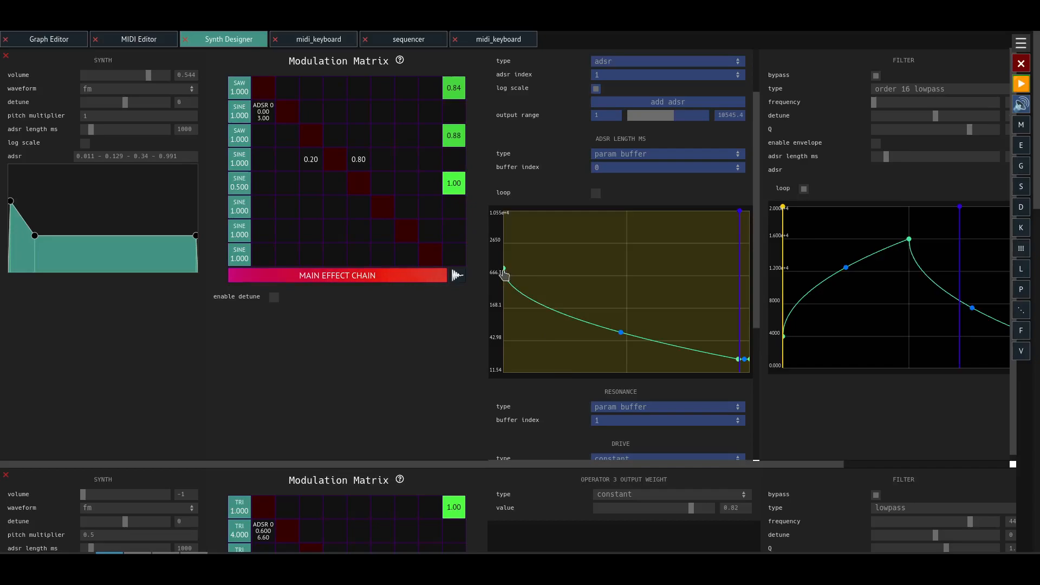
pyautogui.scroll(3, 494, 309)
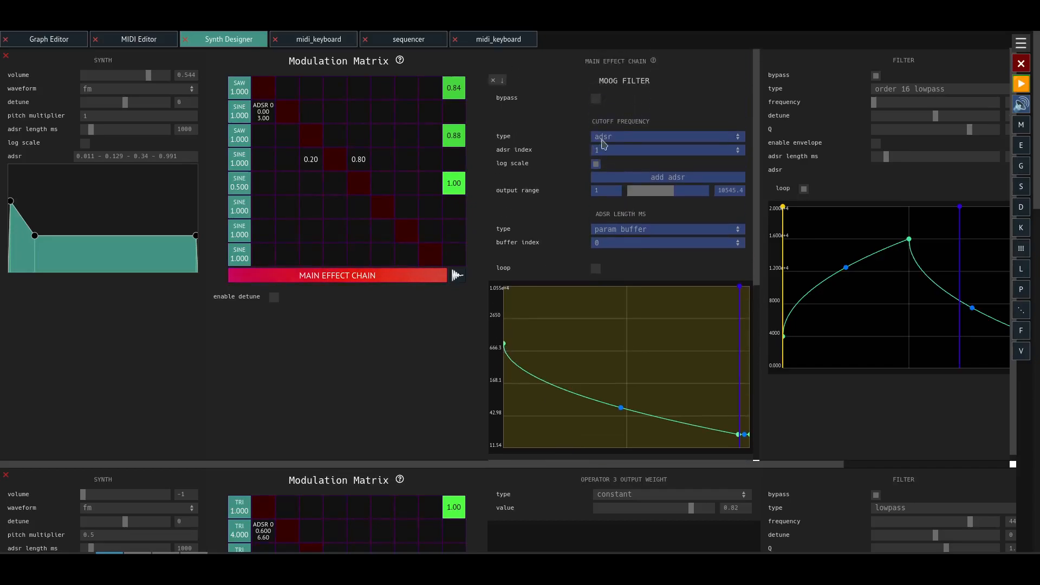
pyautogui.moveTo(634, 85); pyautogui.dragTo(669, 99)
pyautogui.click(613, 80)
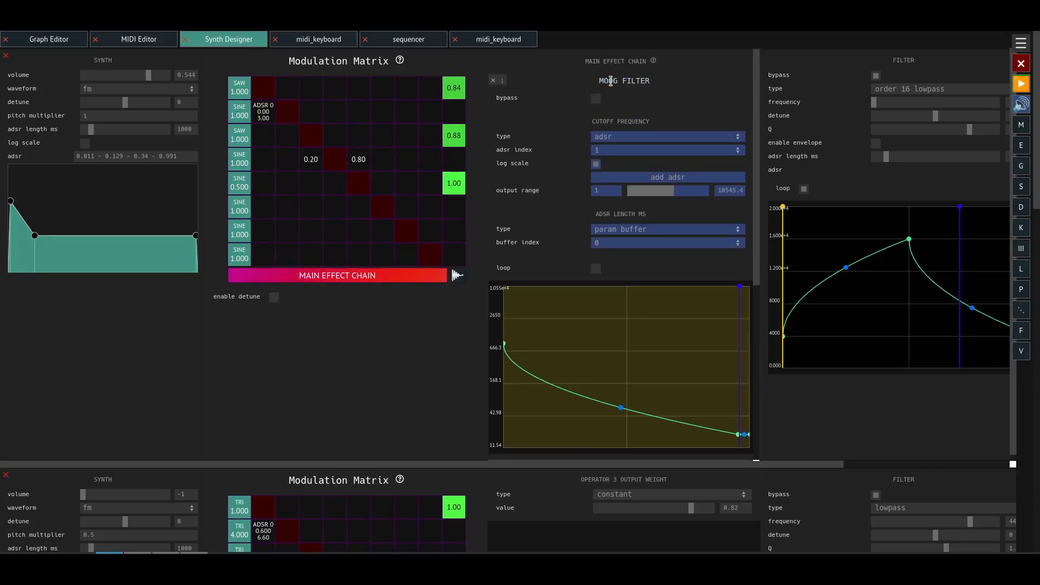
pyautogui.moveTo(600, 80); pyautogui.dragTo(653, 82)
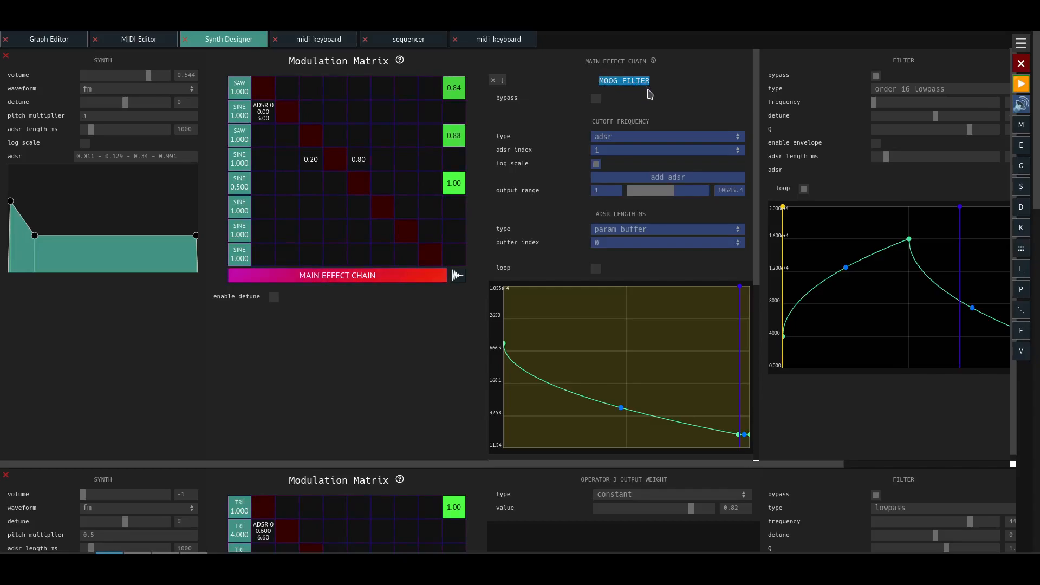
pyautogui.click(674, 85)
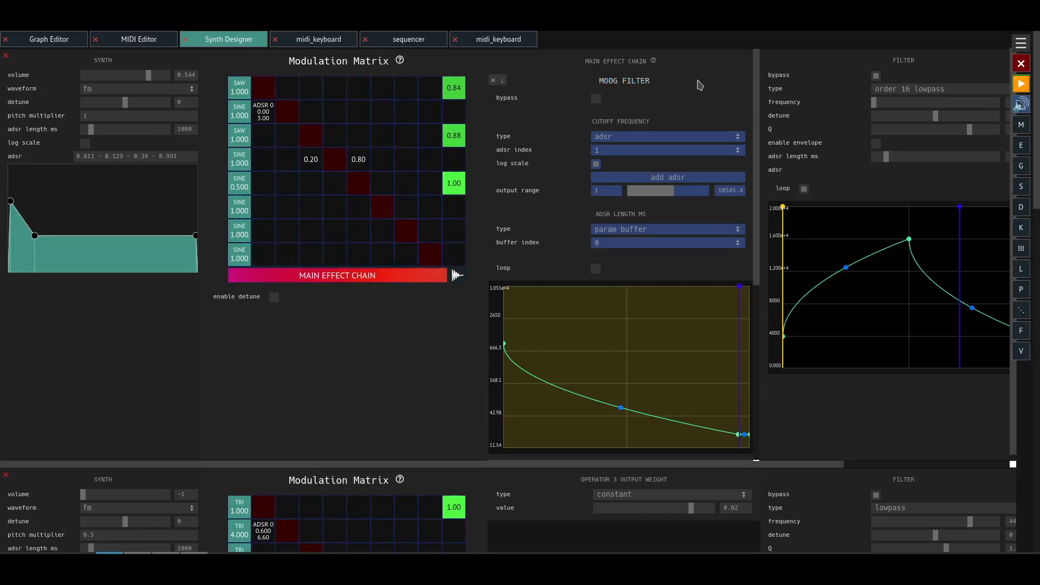
# - Start playback and look through the main effect chain's resonance, drive and soft clipper settings
pyautogui.click(1021, 83)
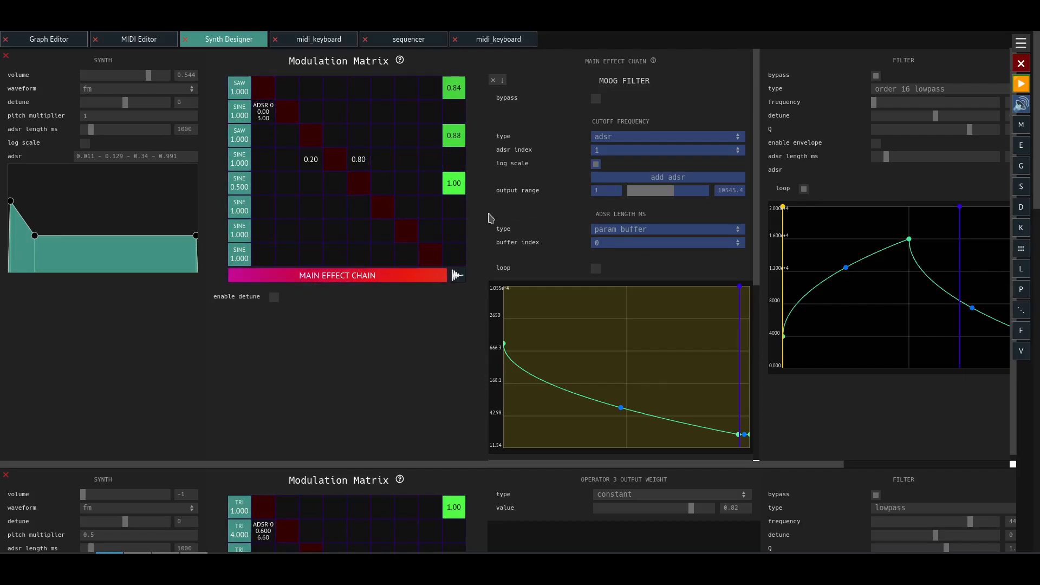
pyautogui.scroll(-4, 489, 211)
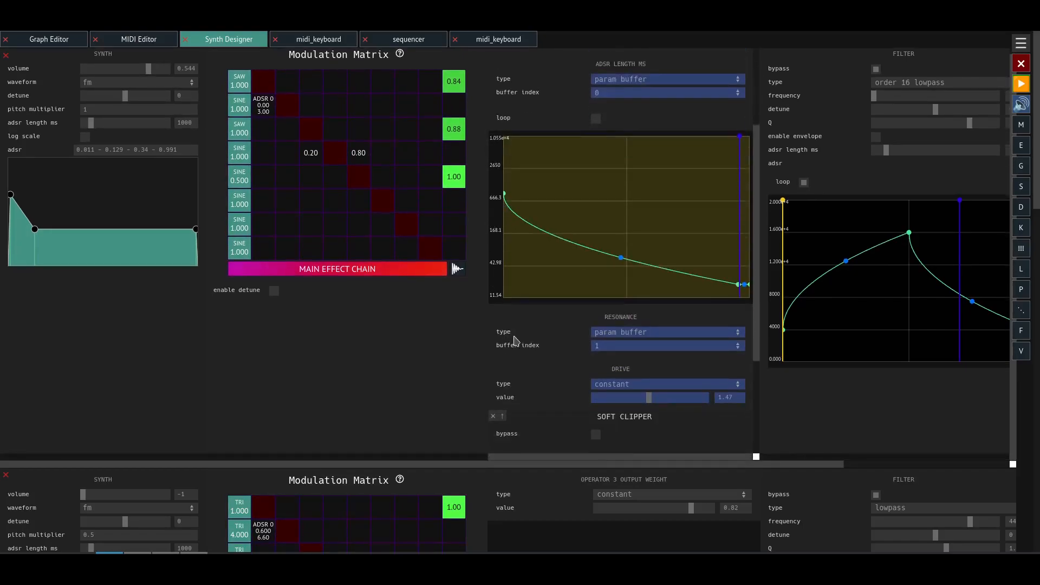
pyautogui.scroll(-3, 552, 343)
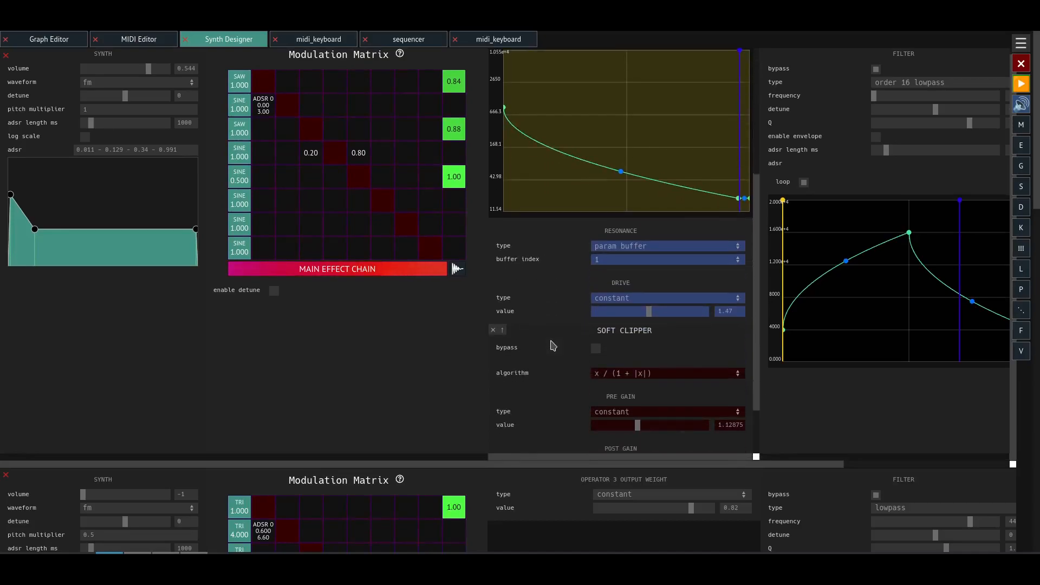
pyautogui.scroll(4, 570, 386)
pyautogui.scroll(3, 536, 222)
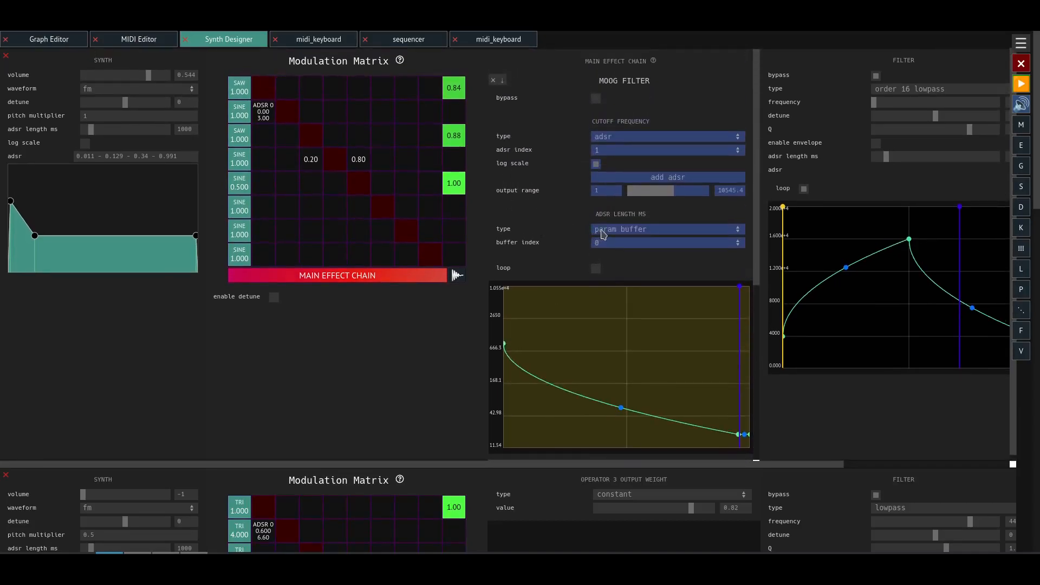
# - Return to the graph and inspect the output mappings of the midi_keyboard node wired to the synth's FM inputs
pyautogui.click(60, 44)
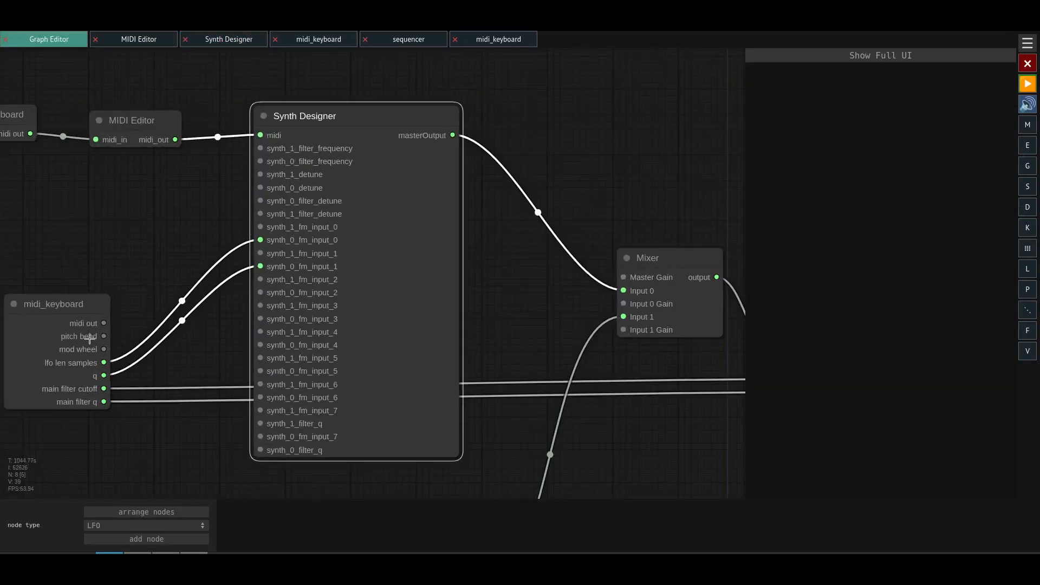
pyautogui.click(62, 339)
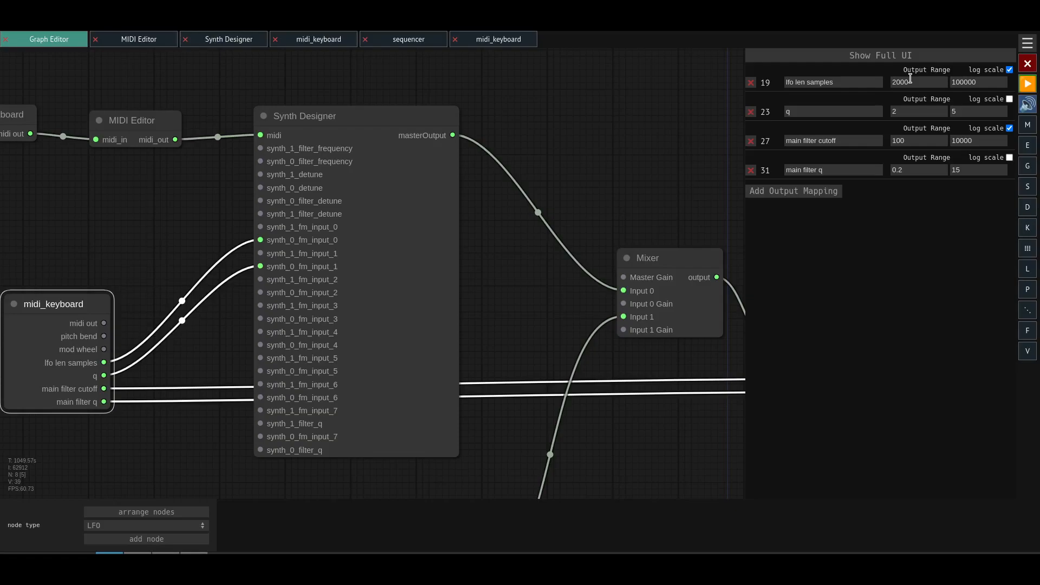
# - Reopen the Synth Designer's full interface, start playback, and examine the Moog Filter's param buffer assignments for ADSR length and resonance
pyautogui.click(286, 244)
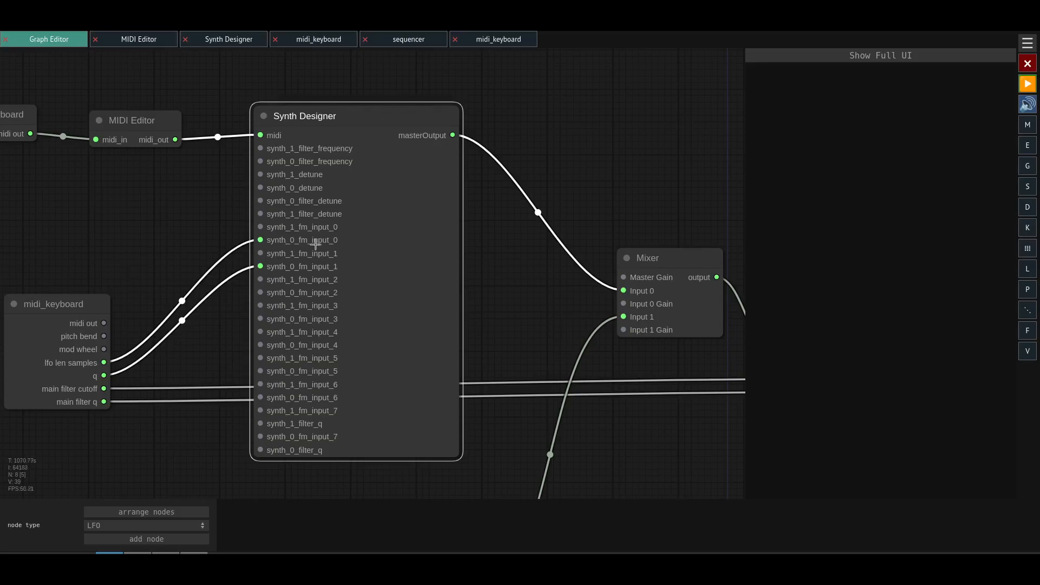
pyautogui.click(889, 57)
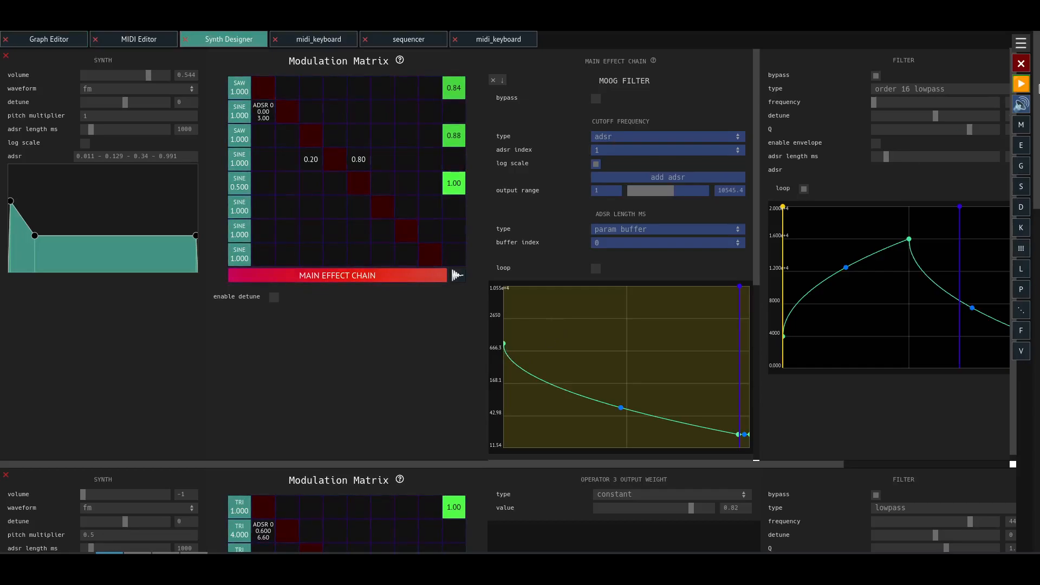
pyautogui.click(1021, 85)
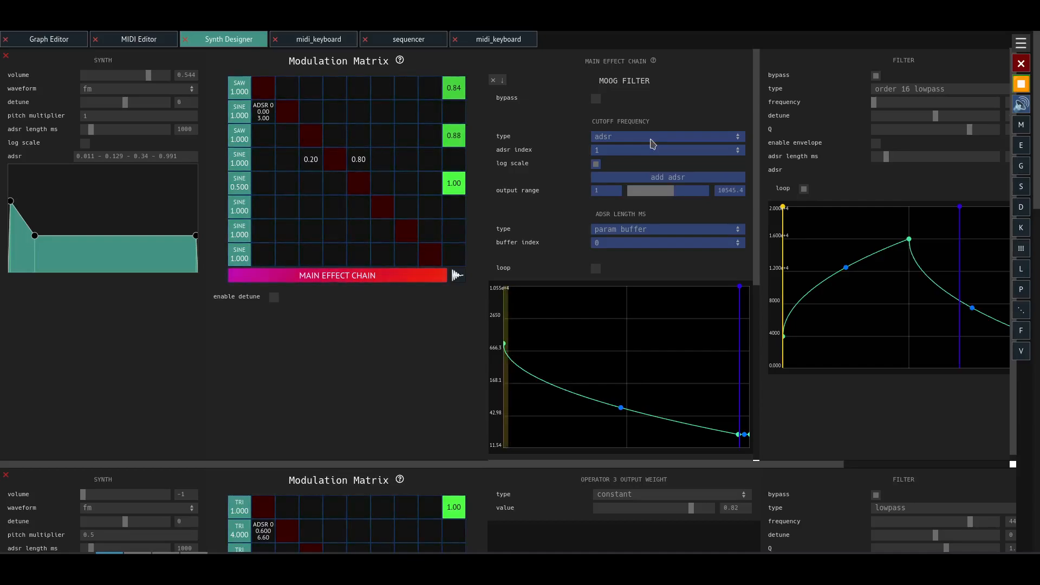
pyautogui.scroll(-1, 757, 219)
pyautogui.scroll(-5, 757, 219)
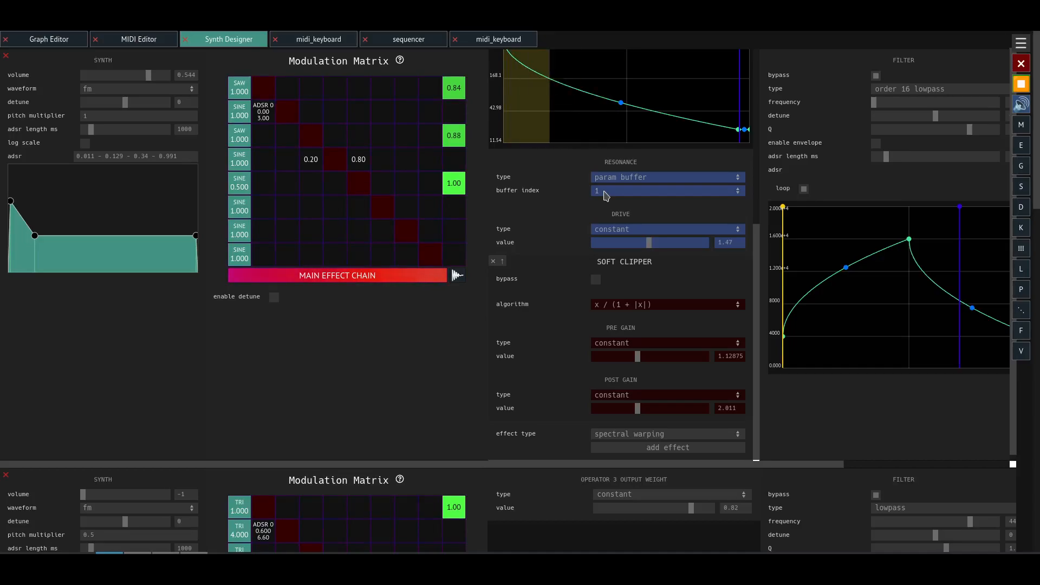
# - Look over the Soft Clipper's bypass and gain settings in the first synth's effect chain, and stop playback
pyautogui.scroll(-1, 546, 317)
pyautogui.click(596, 274)
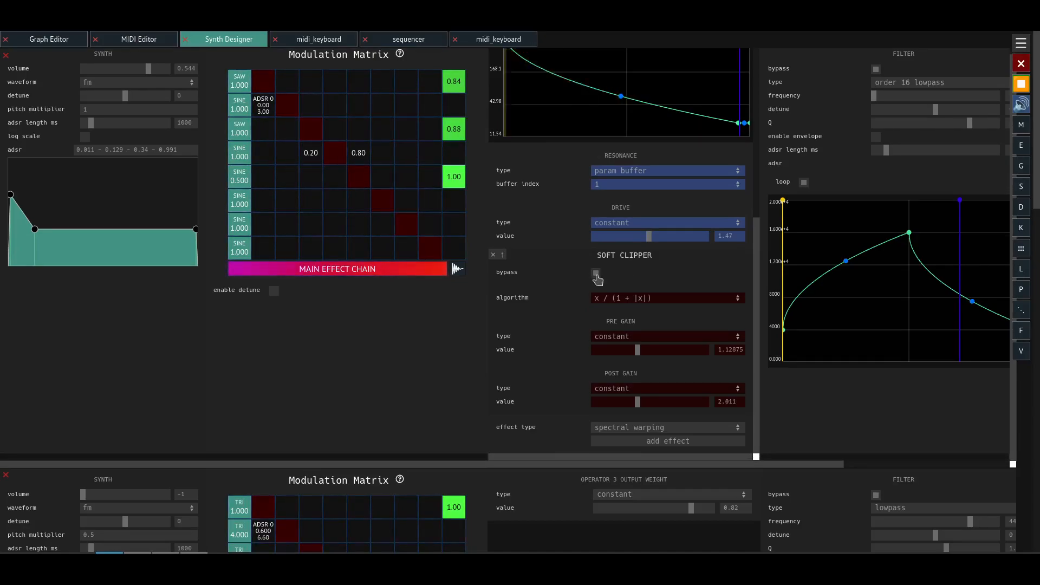
pyautogui.click(1022, 86)
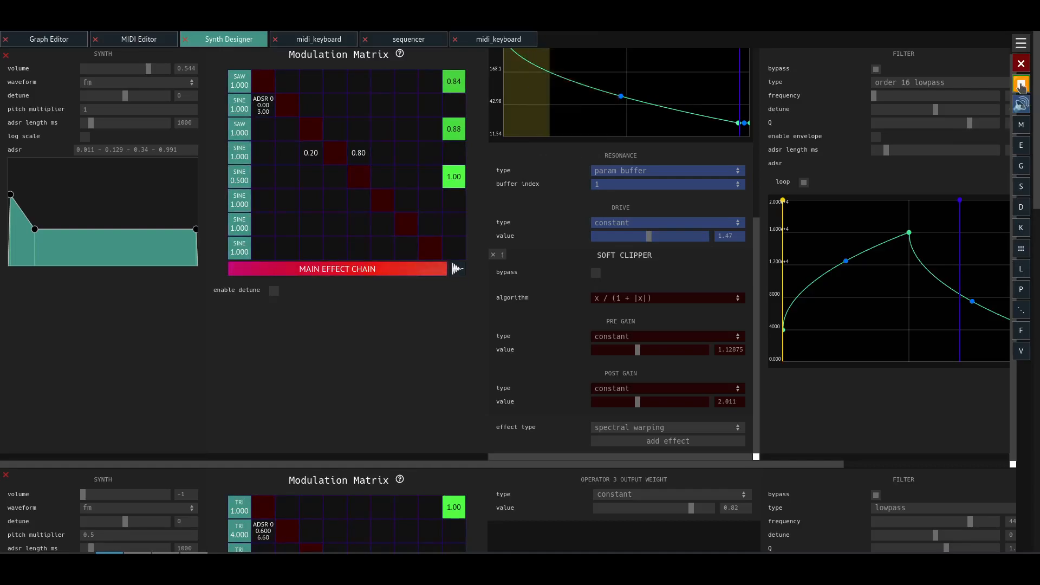
pyautogui.scroll(1, 183, 334)
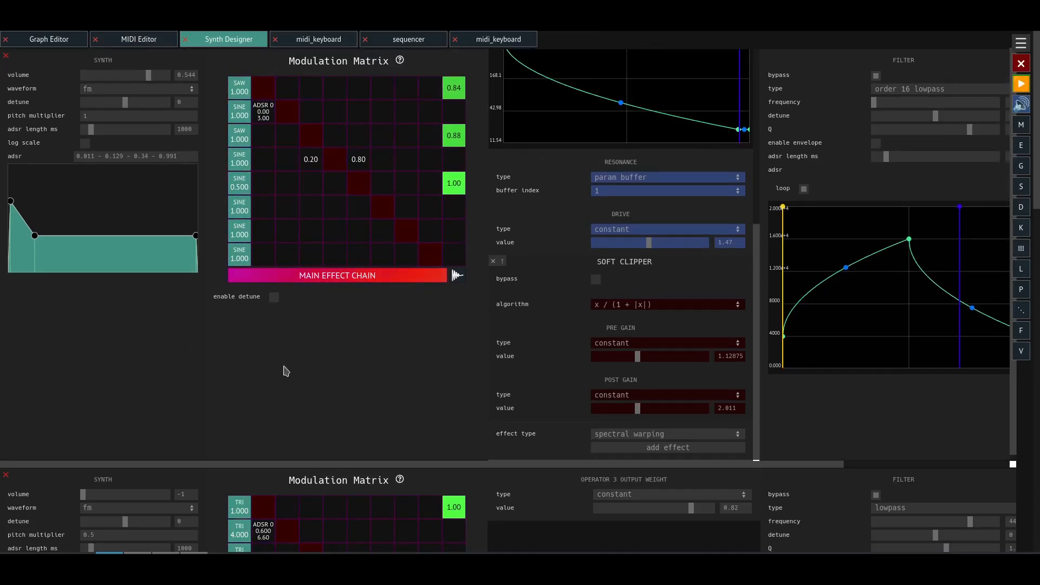
# - Return to the graph and inspect the sequencer node and its connection into the Mixer
pyautogui.click(68, 41)
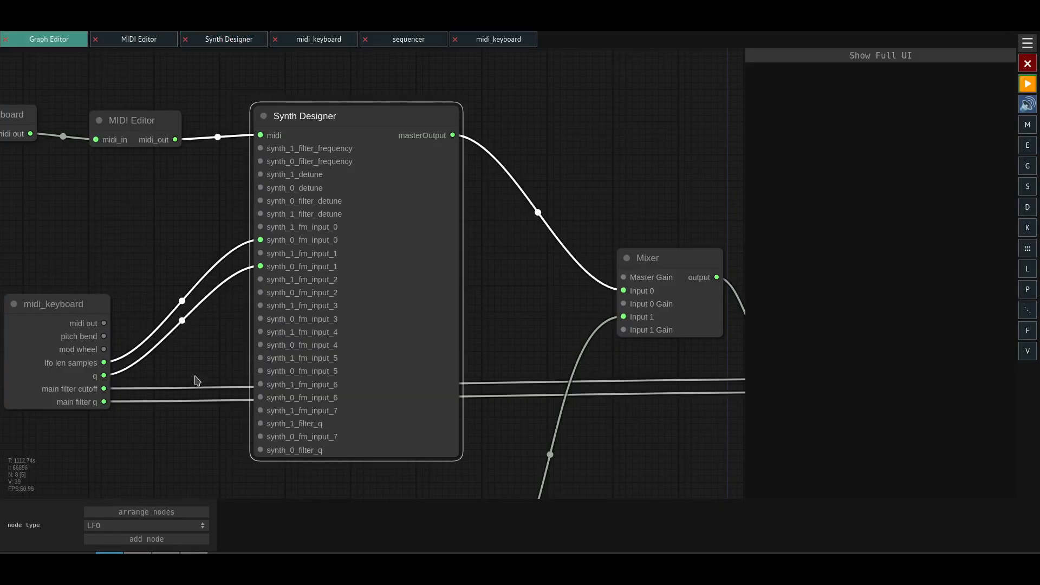
pyautogui.scroll(-3, 197, 381)
pyautogui.moveTo(194, 416); pyautogui.dragTo(200, 195)
pyautogui.click(357, 297)
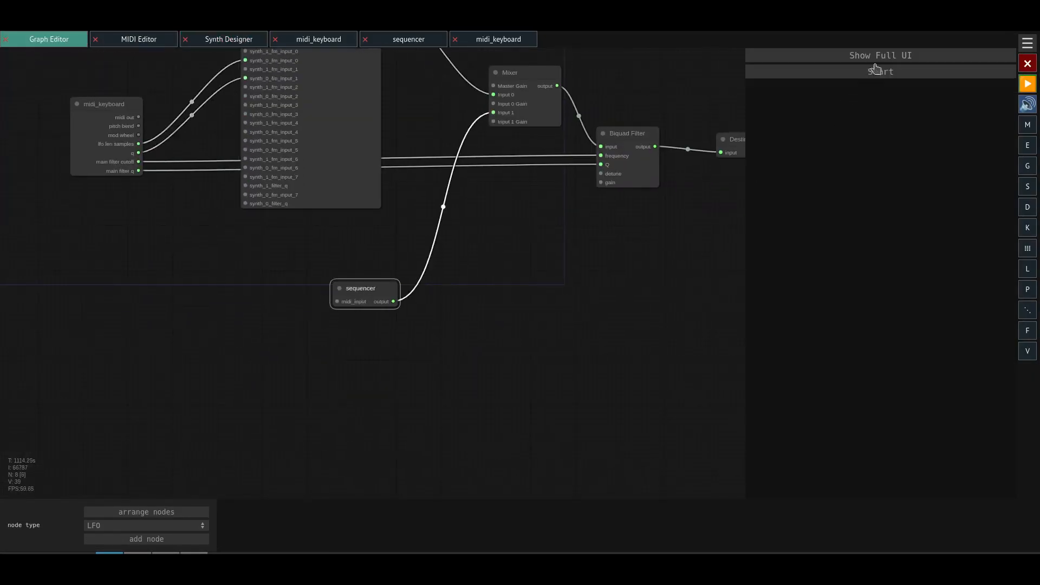
pyautogui.moveTo(588, 235); pyautogui.dragTo(504, 300)
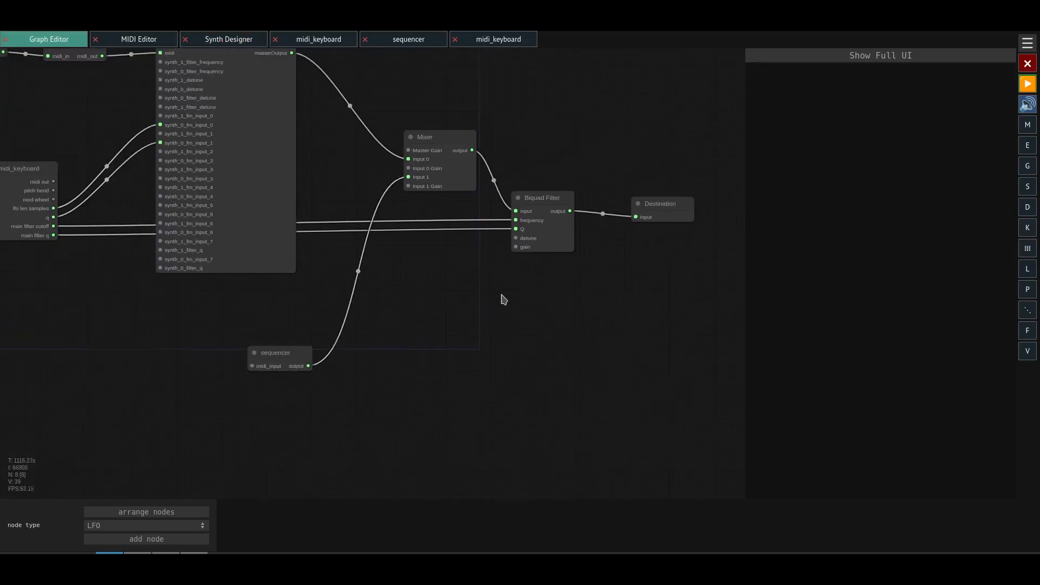
# - Start playback and turn the Mixer's input_0_gain all the way down
pyautogui.click(433, 156)
pyautogui.click(1028, 84)
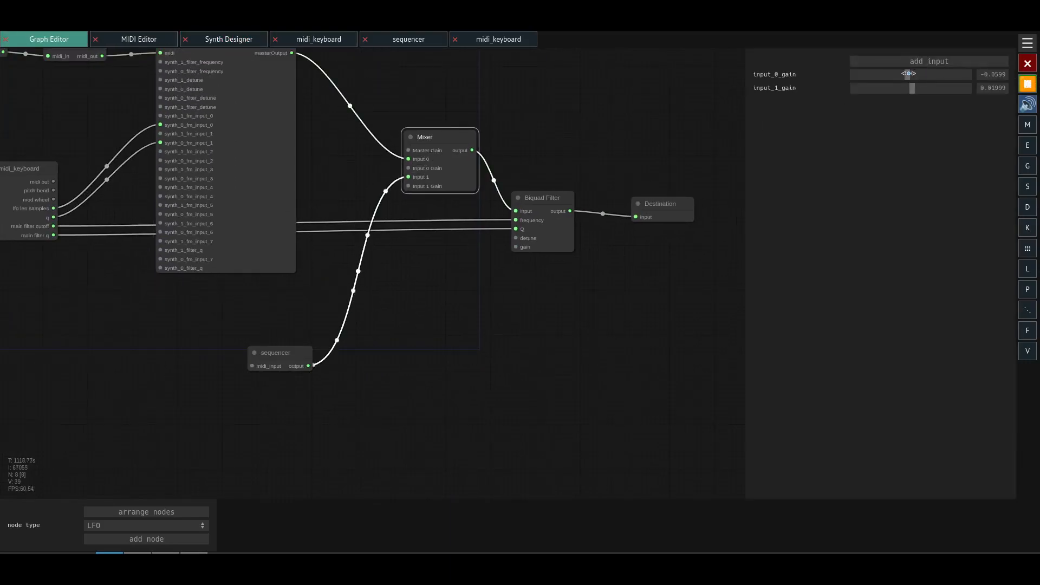
pyautogui.moveTo(909, 74); pyautogui.dragTo(814, 61)
# - Open the sequencer's full interface and toggle third-voice hits on beats 5, 9 and 13 on and back off
pyautogui.click(292, 359)
pyautogui.click(887, 57)
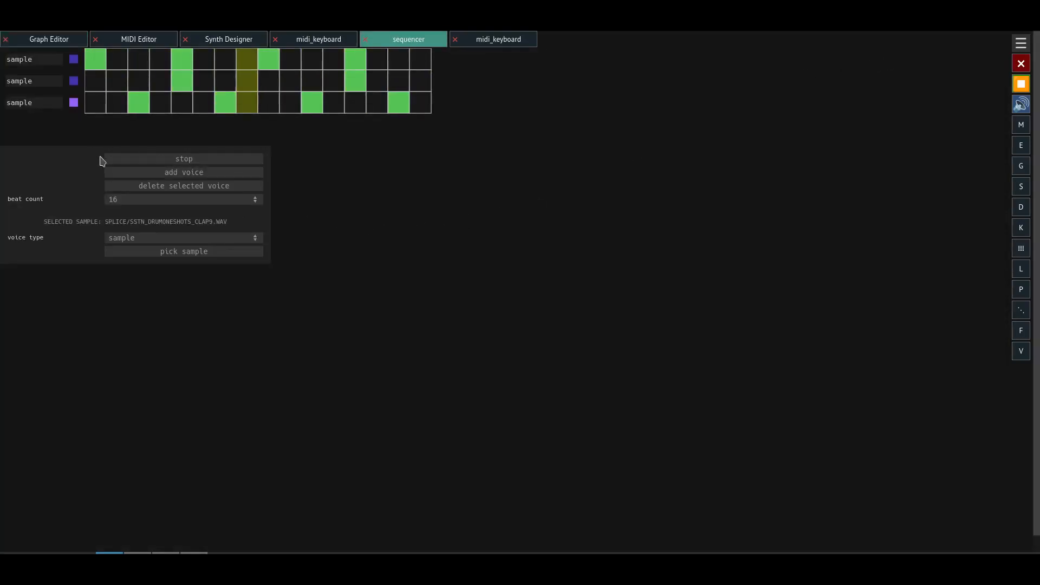
pyautogui.click(182, 102)
pyautogui.click(269, 102)
pyautogui.click(355, 102)
pyautogui.click(181, 107)
pyautogui.click(275, 108)
pyautogui.click(351, 107)
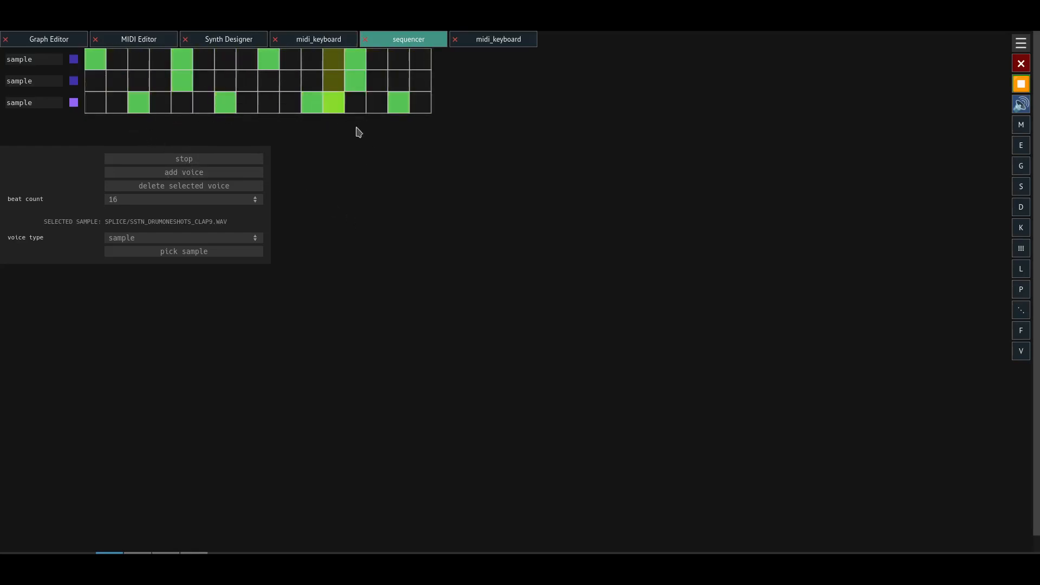
# - Add a hit on beat 12 for the third sample voice and stop playback
pyautogui.click(336, 111)
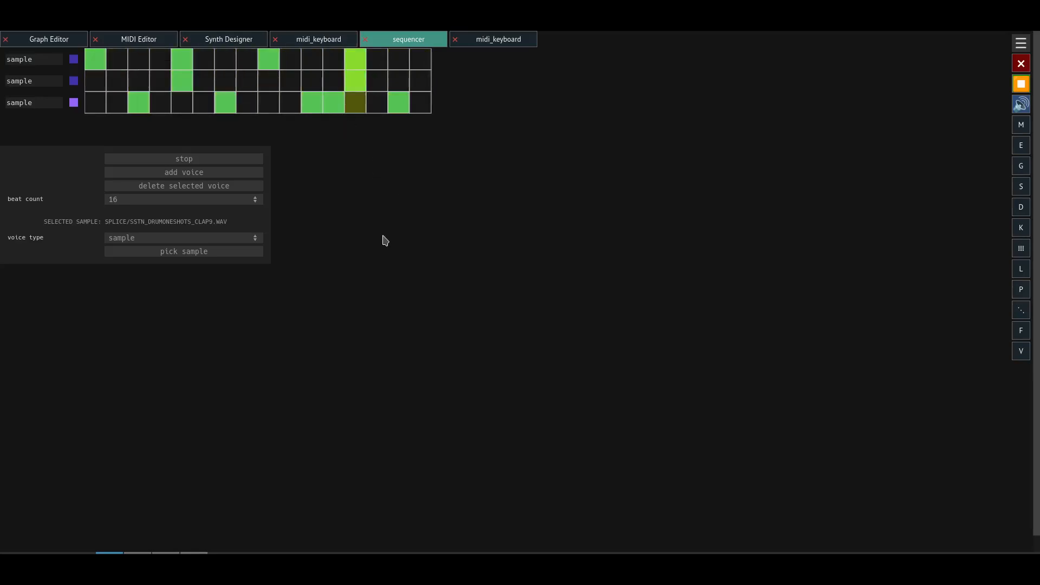
pyautogui.click(231, 159)
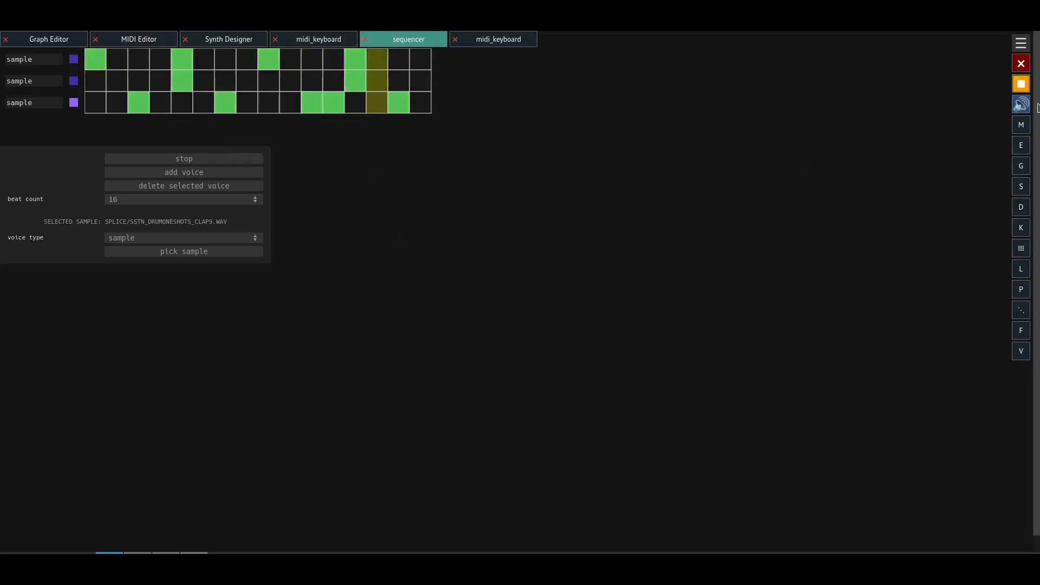
# - Return to the graph, inspect the Biquad Filter node's lowpass settings, and start playback
pyautogui.click(57, 41)
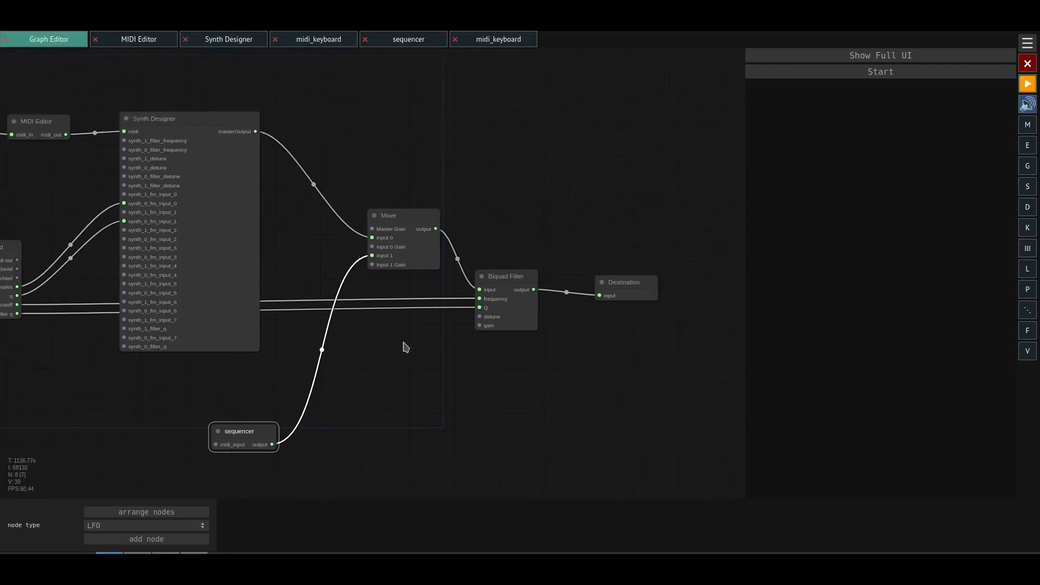
pyautogui.click(437, 242)
pyautogui.click(490, 302)
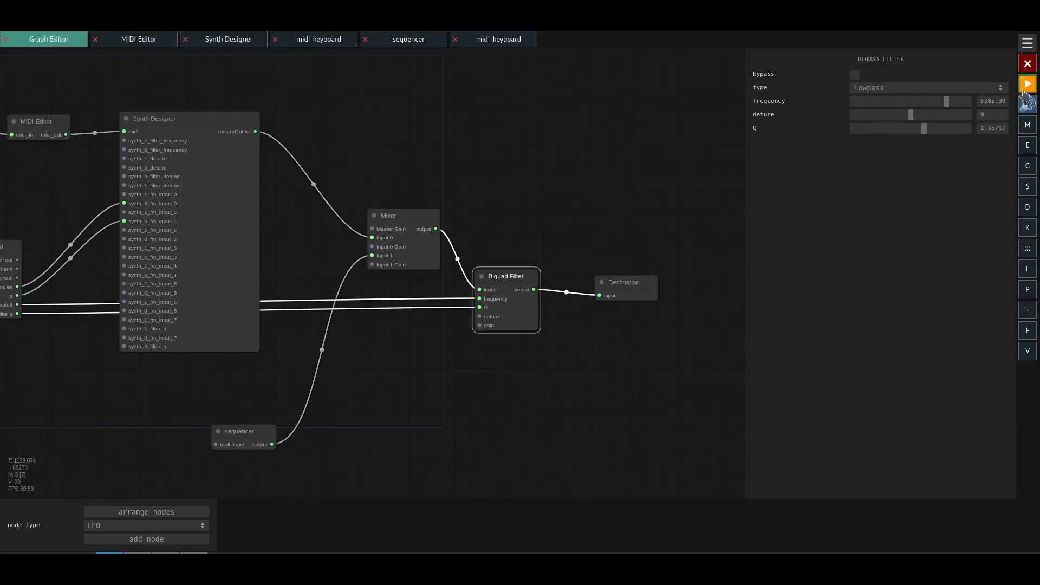
pyautogui.click(1025, 91)
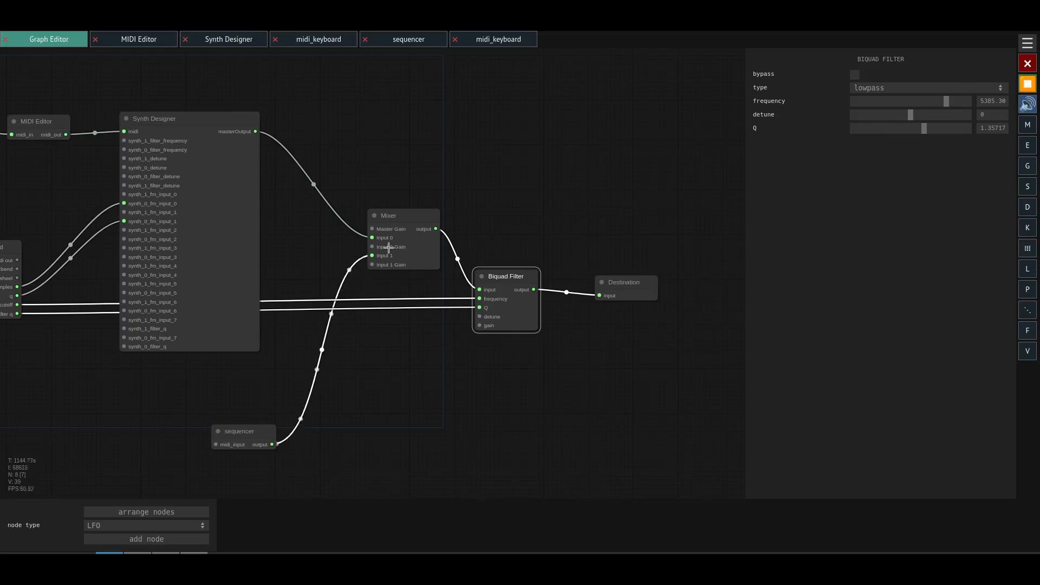
# - Raise the Mixer's input_0_gain to bring the synth back in, and stop playback
pyautogui.moveTo(389, 247); pyautogui.dragTo(392, 247)
pyautogui.moveTo(898, 72); pyautogui.dragTo(910, 72)
pyautogui.moveTo(532, 393); pyautogui.dragTo(718, 347)
pyautogui.moveTo(311, 317); pyautogui.dragTo(243, 342)
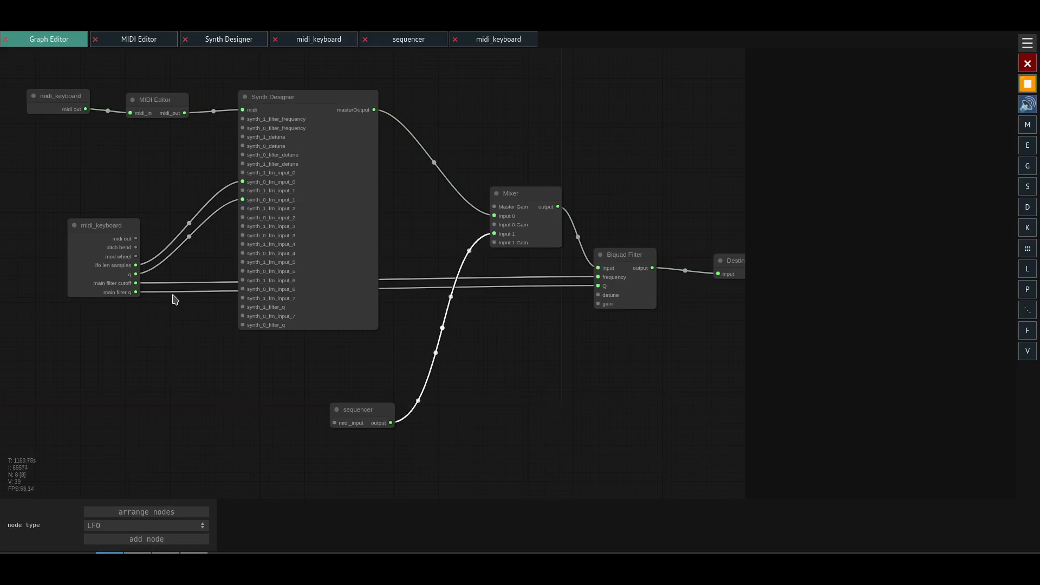
pyautogui.click(1027, 84)
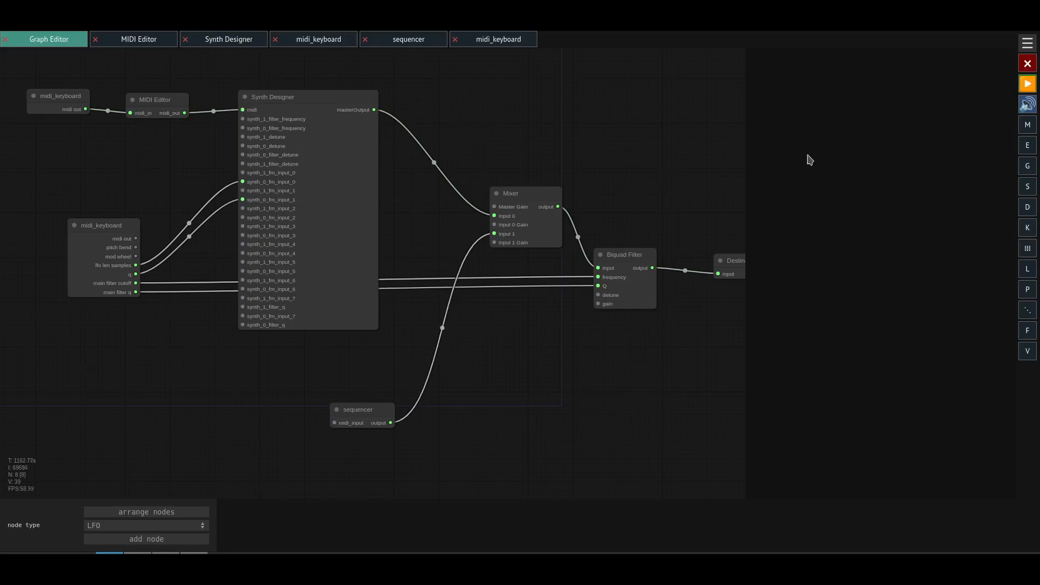
# - Examine the whole node graph from the keyboards through the Synth Designer, Mixer and Biquad Filter to the Destination
pyautogui.moveTo(732, 240); pyautogui.dragTo(503, 254)
pyautogui.scroll(4, 509, 270)
pyautogui.click(515, 295)
pyautogui.moveTo(516, 347); pyautogui.dragTo(681, 356)
pyautogui.scroll(-4, 681, 356)
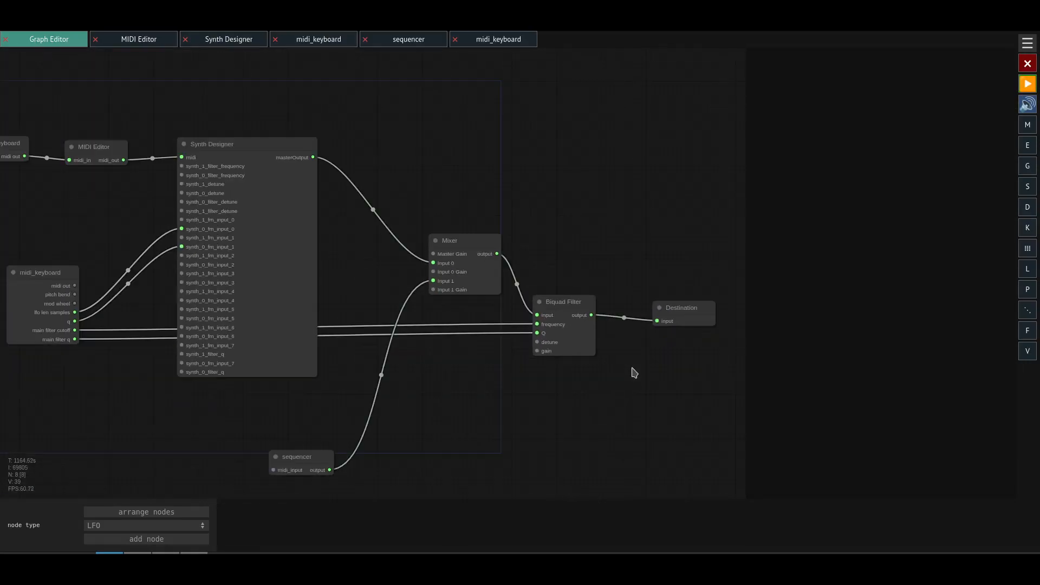
pyautogui.moveTo(621, 375); pyautogui.dragTo(705, 382)
pyautogui.scroll(-4, 706, 384)
pyautogui.moveTo(628, 240); pyautogui.dragTo(516, 211)
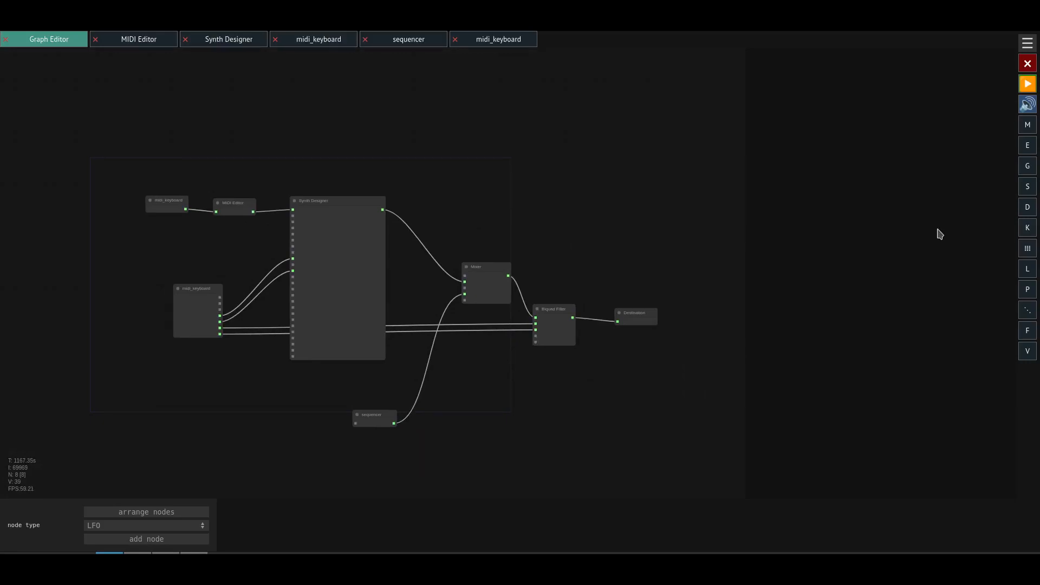
pyautogui.scroll(2, 511, 238)
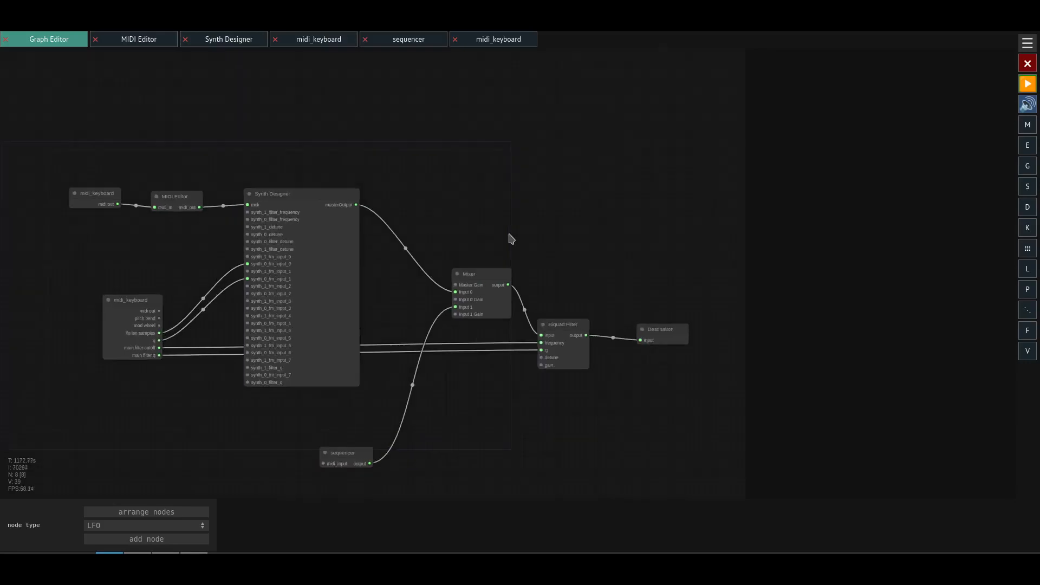
pyautogui.moveTo(396, 249); pyautogui.dragTo(409, 207)
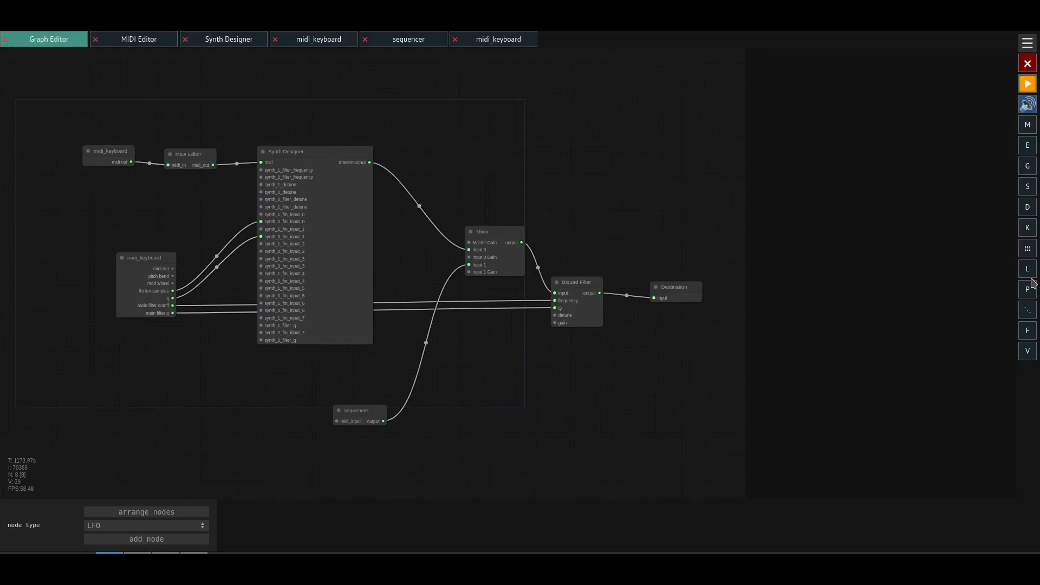
# - View the MIDI Editor's note sequence and return to the node graph
pyautogui.click(157, 39)
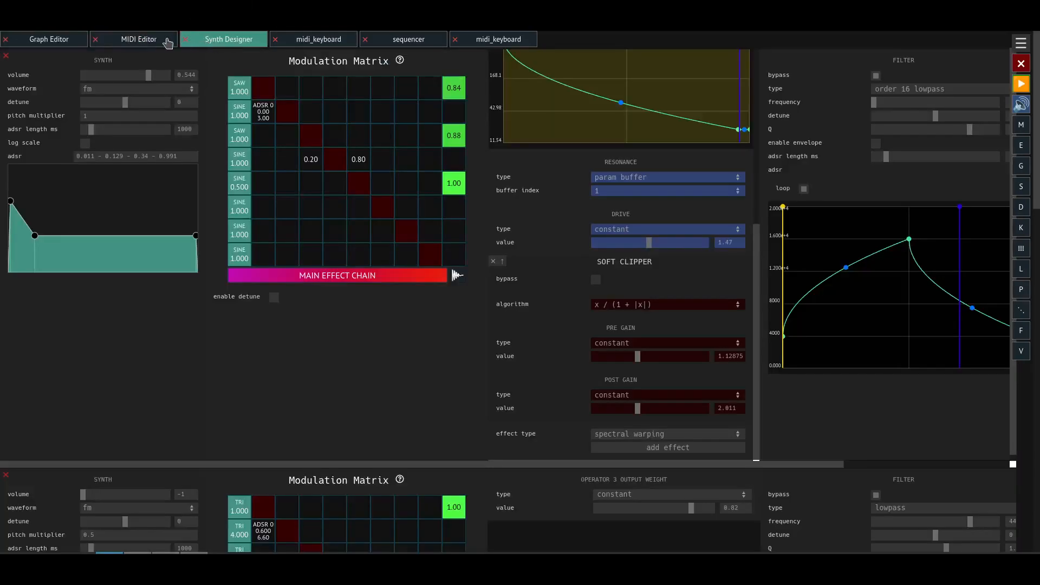
pyautogui.click(81, 43)
pyautogui.moveTo(178, 211); pyautogui.dragTo(153, 228)
pyautogui.scroll(2, 221, 255)
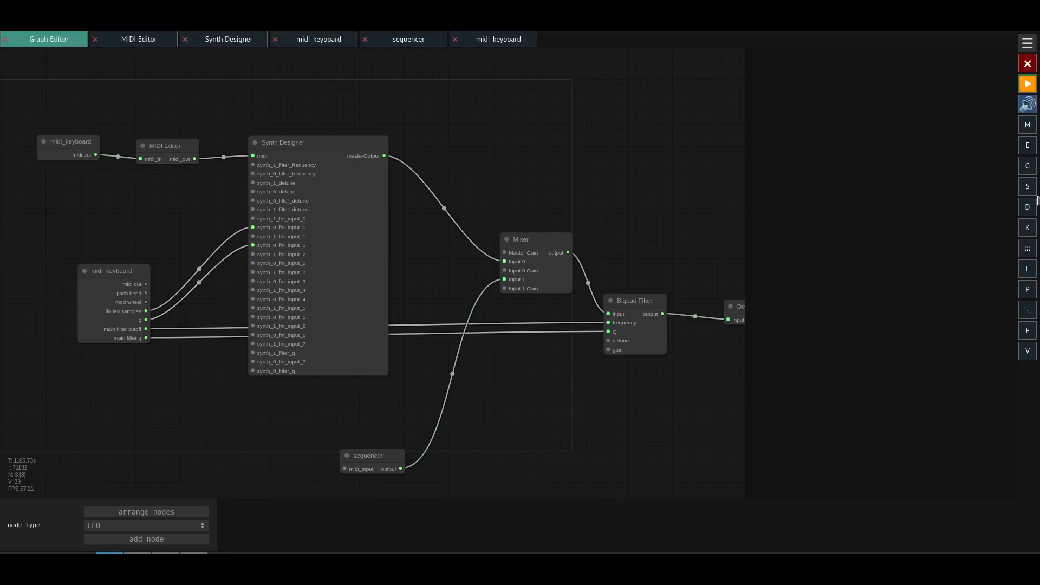
# - Add a faust_editor module and load the saved super_comb program into it
pyautogui.click(1027, 145)
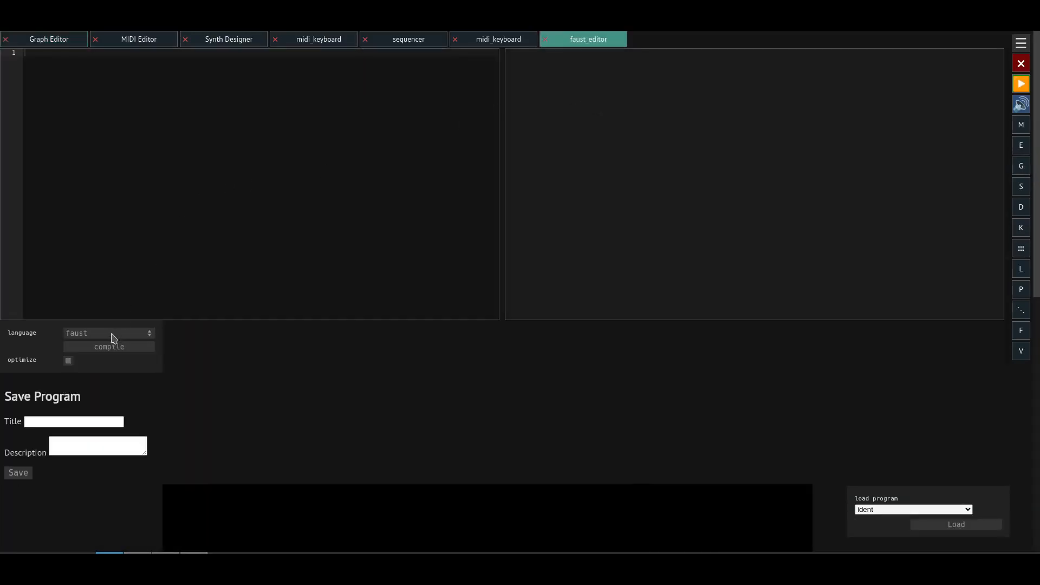
pyautogui.click(885, 510)
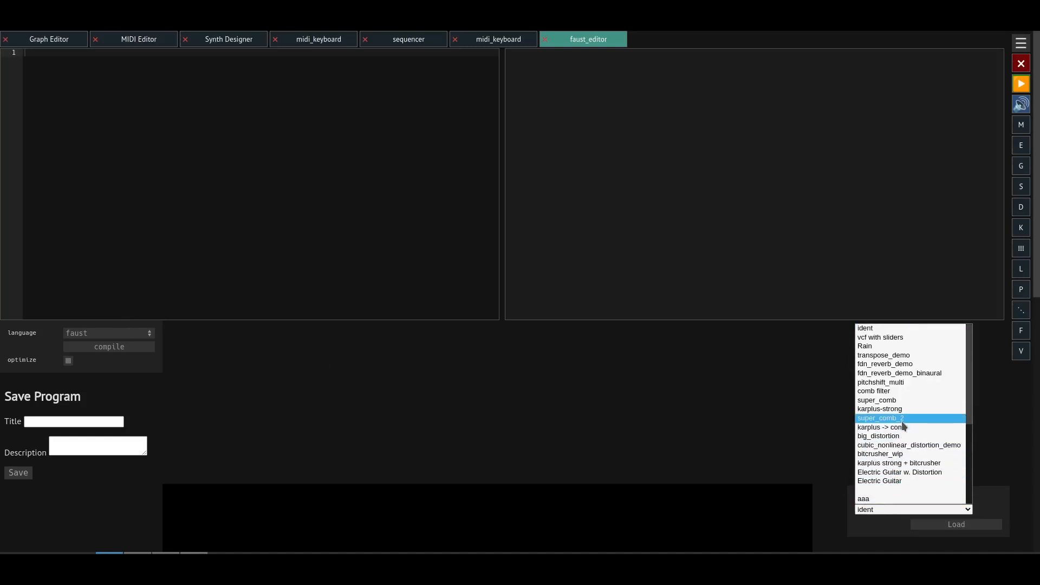
pyautogui.click(902, 400)
pyautogui.click(927, 528)
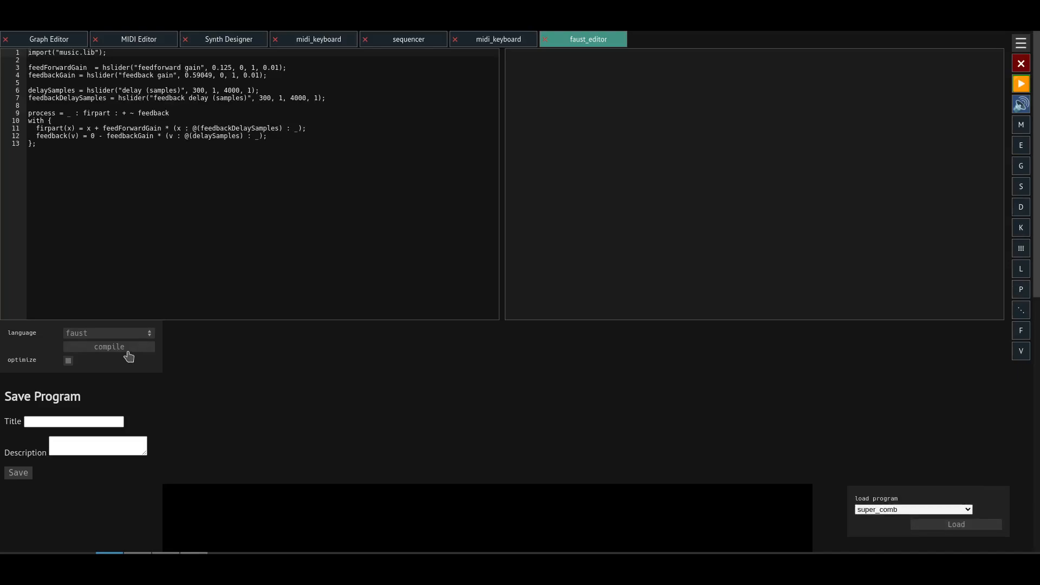
# - Place the faust_editor node between the Biquad Filter and the Destination, and wire it into the signal path
pyautogui.click(78, 41)
pyautogui.moveTo(53, 123); pyautogui.dragTo(524, 245)
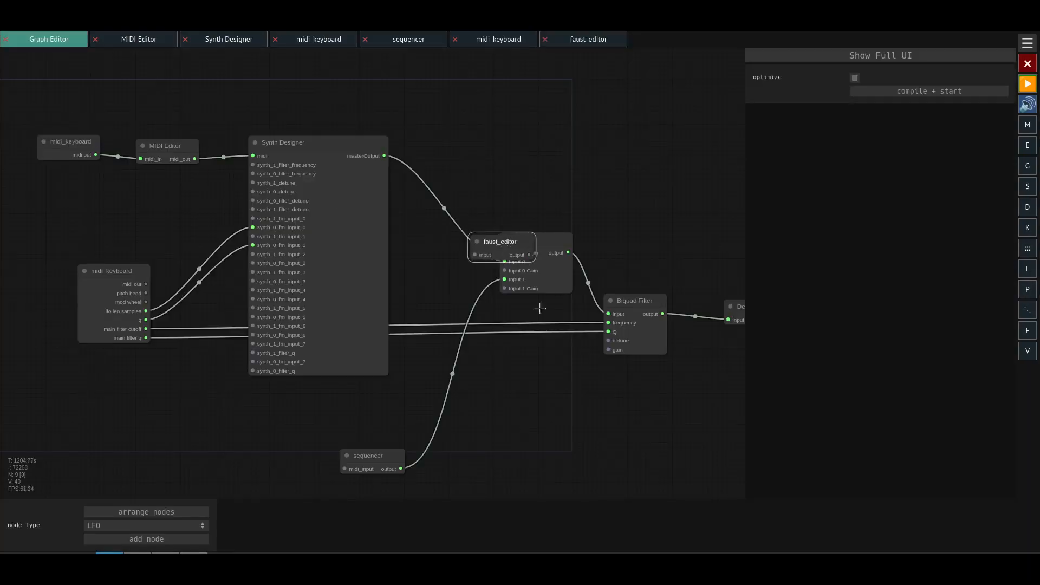
pyautogui.moveTo(578, 368); pyautogui.dragTo(282, 307)
pyautogui.moveTo(447, 250); pyautogui.dragTo(496, 246)
pyautogui.moveTo(219, 187); pyautogui.dragTo(434, 258)
pyautogui.click(502, 259)
pyautogui.moveTo(405, 205); pyautogui.dragTo(444, 238)
pyautogui.moveTo(367, 253); pyautogui.dragTo(499, 259)
# - Compile the super_comb program in the faust_editor's full interface and review the hslider definitions behind its controls
pyautogui.click(853, 59)
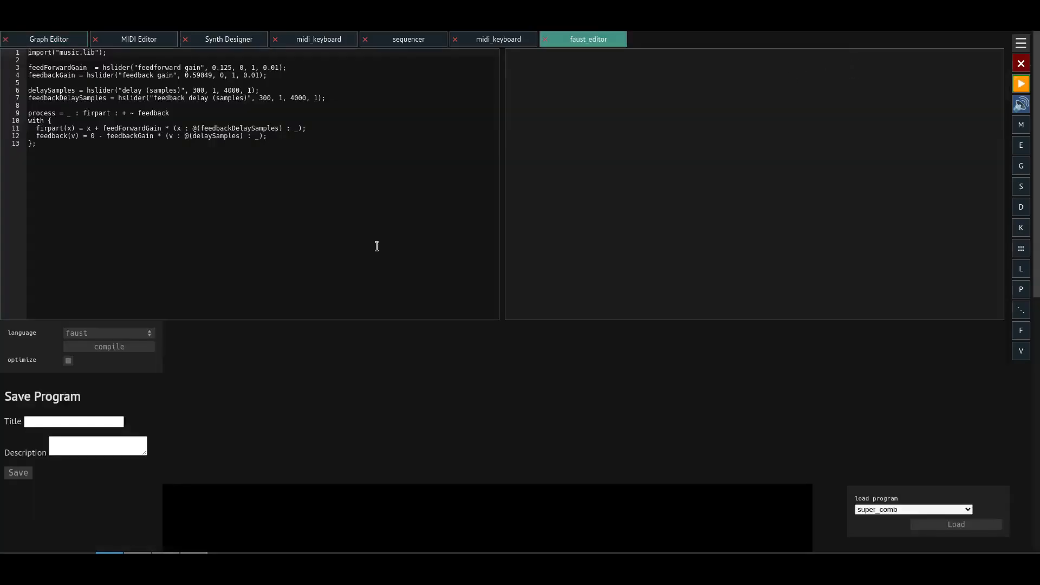
pyautogui.click(120, 347)
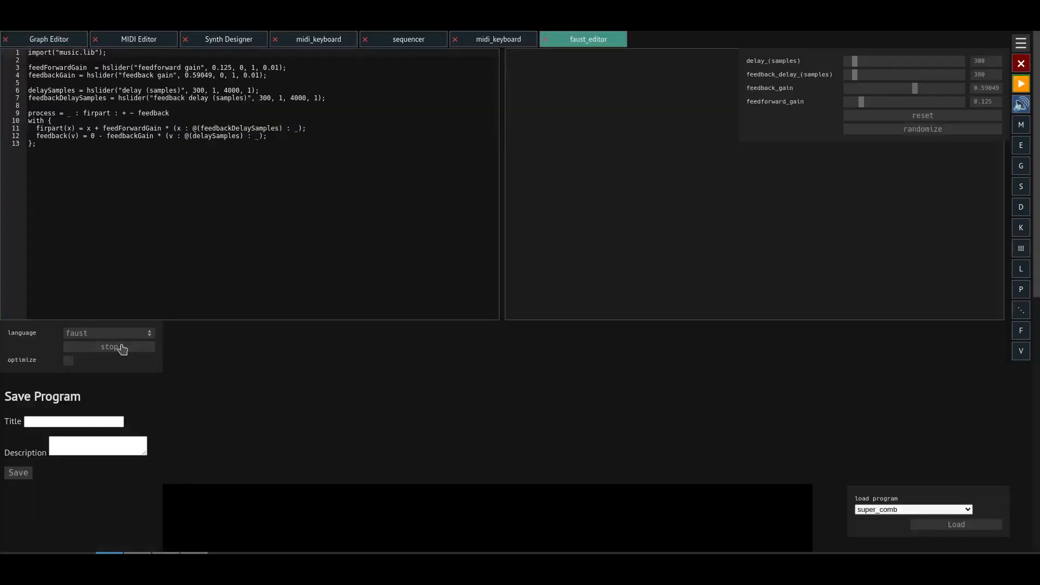
pyautogui.moveTo(799, 80); pyautogui.dragTo(777, 95)
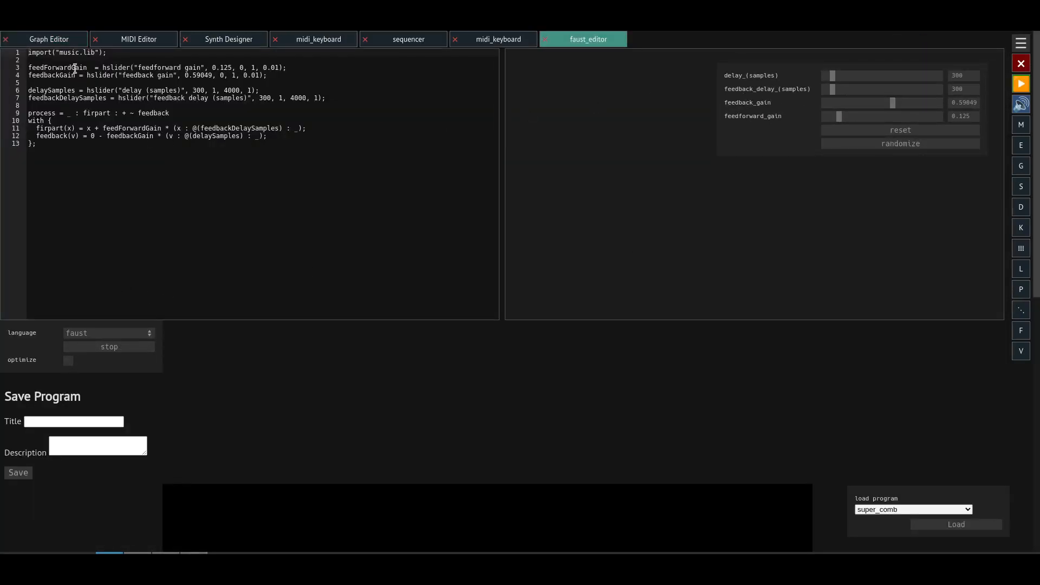
pyautogui.click(114, 66)
pyautogui.click(136, 99)
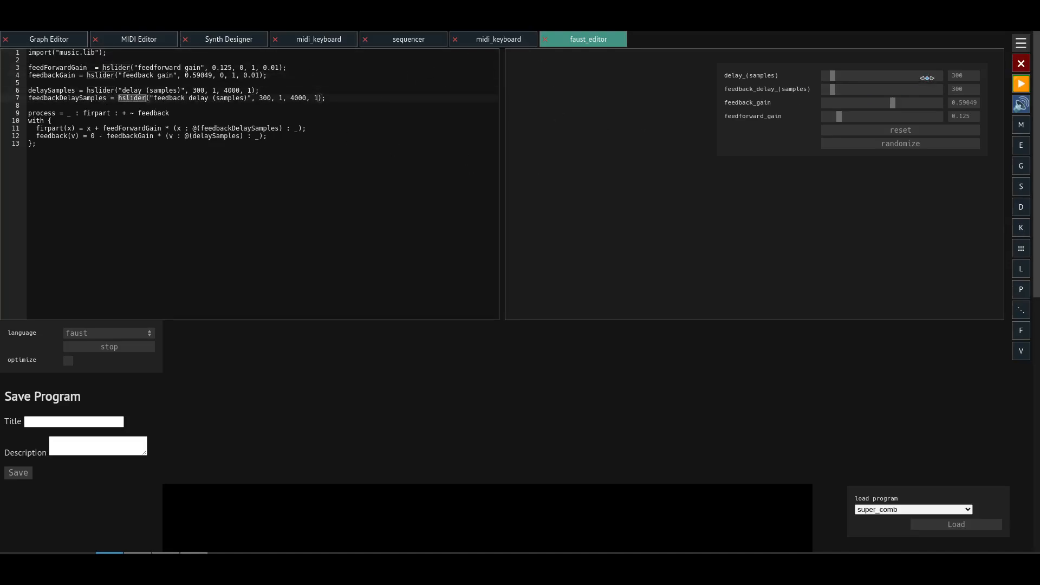
# - Start playback and vary the comb filter's delay, to 443 samples and down to 144 samples
pyautogui.click(1021, 84)
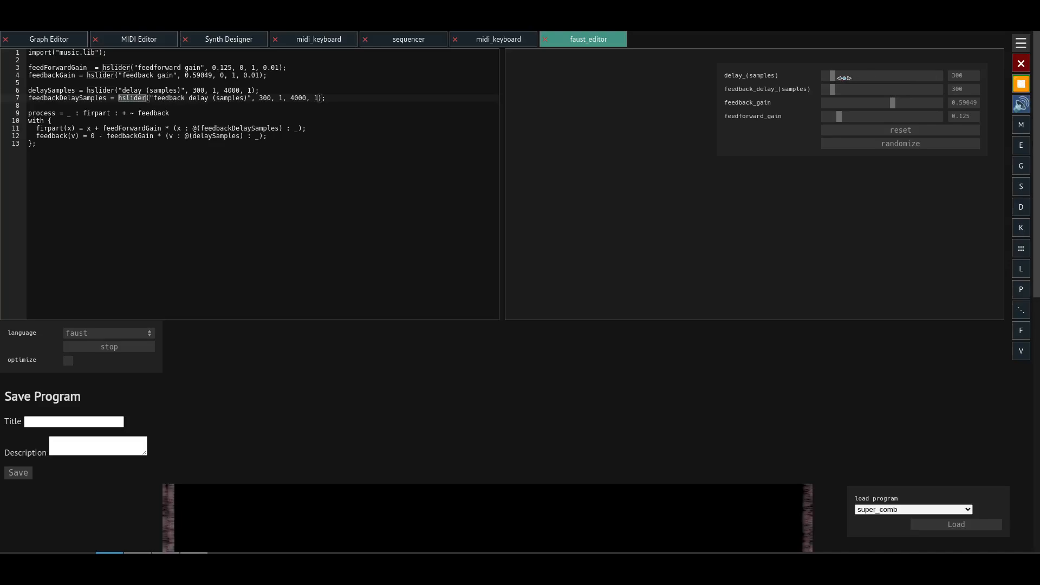
pyautogui.moveTo(834, 75)
pyautogui.mouseDown()
pyautogui.moveTo(844, 75)
pyautogui.moveTo(824, 80)
pyautogui.moveTo(837, 76)
pyautogui.mouseUp()
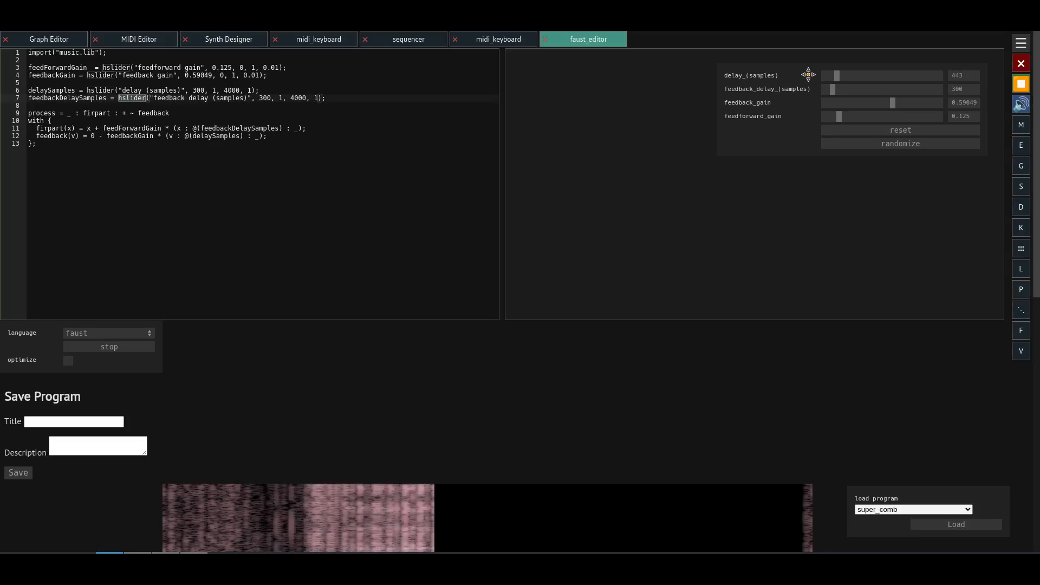
pyautogui.moveTo(849, 79); pyautogui.dragTo(828, 79)
# - Set the feedforward gain to 0.09, feedback gain to 0.88 and delay to 592 samples, and stop playback
pyautogui.moveTo(839, 116)
pyautogui.mouseDown()
pyautogui.moveTo(908, 125)
pyautogui.moveTo(835, 119)
pyautogui.mouseUp()
pyautogui.moveTo(903, 105); pyautogui.dragTo(926, 107)
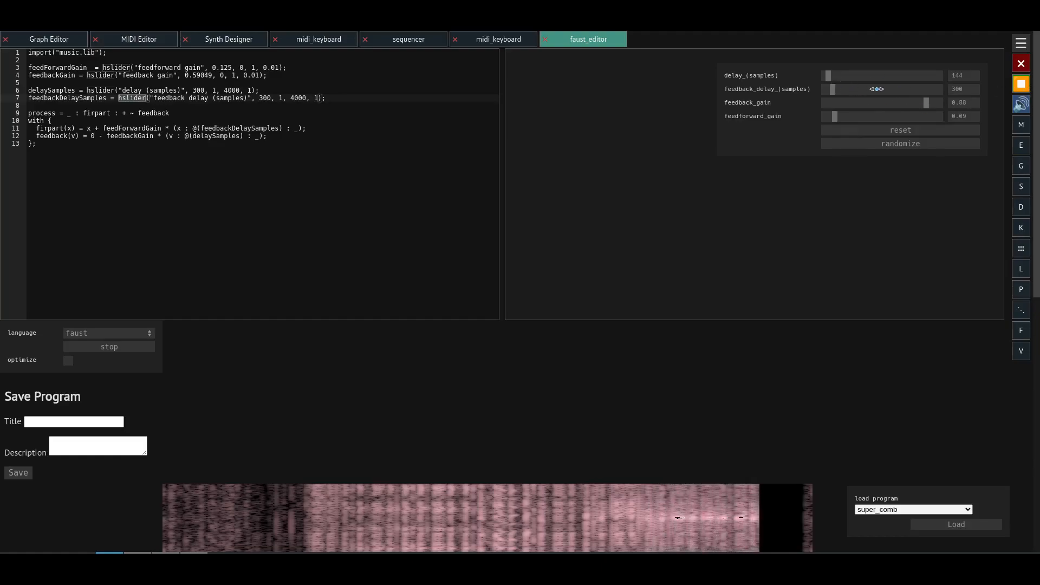
pyautogui.moveTo(828, 77); pyautogui.dragTo(841, 79)
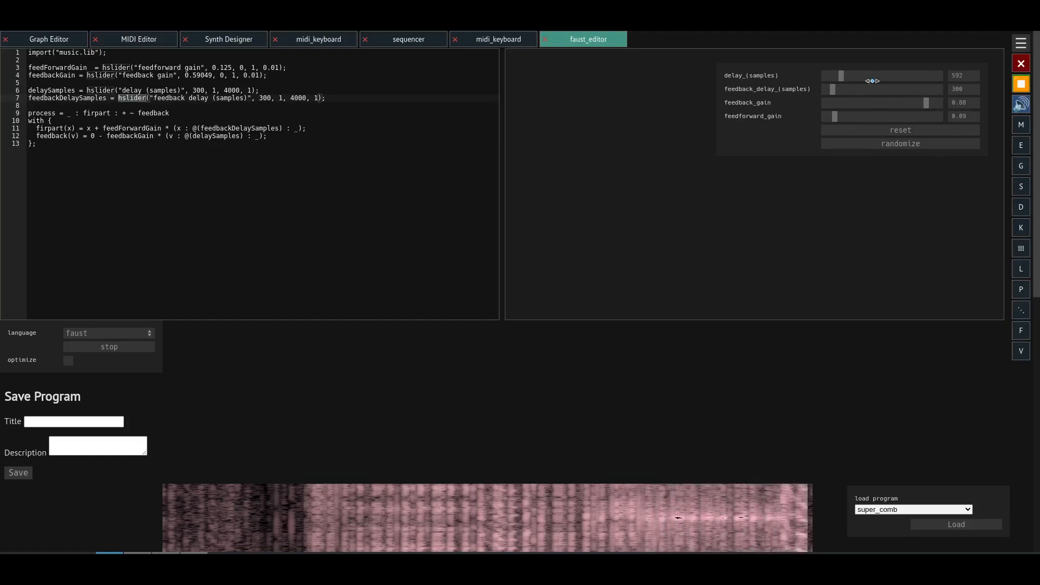
pyautogui.click(1021, 85)
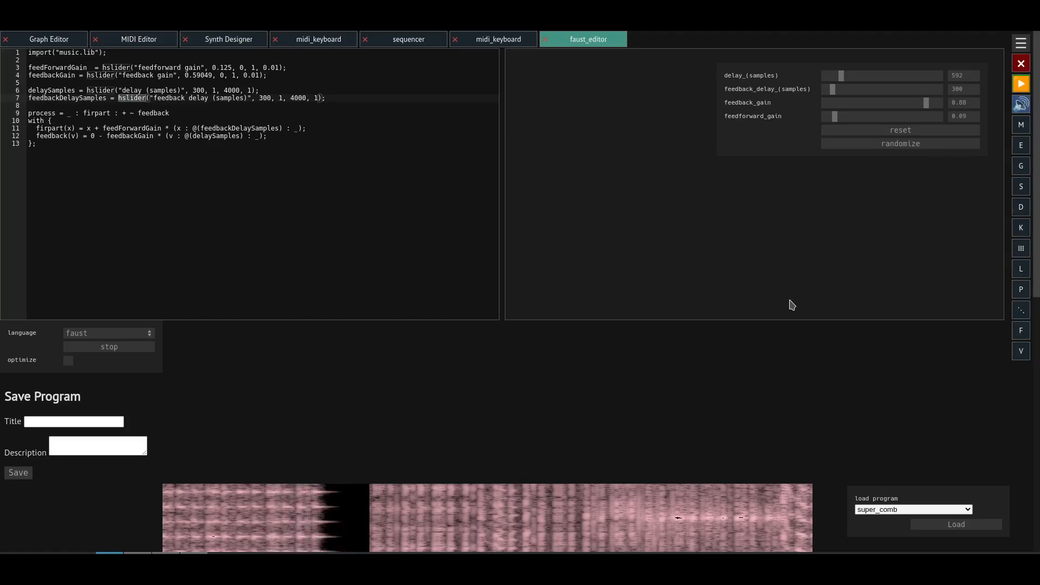
# - Stop the running super_comb program and load the soul reverb program into the code editor
pyautogui.click(132, 349)
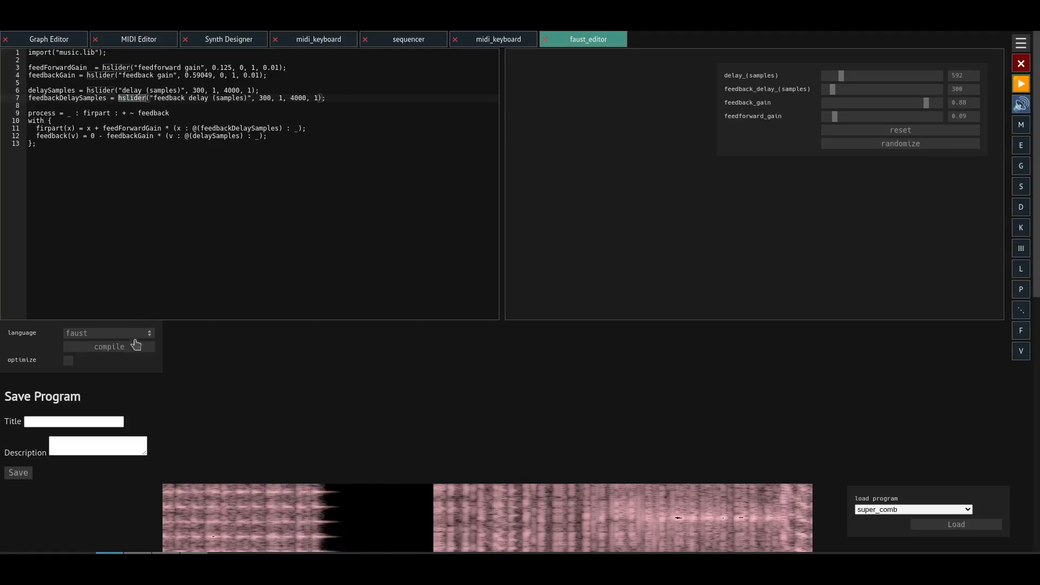
pyautogui.click(123, 166)
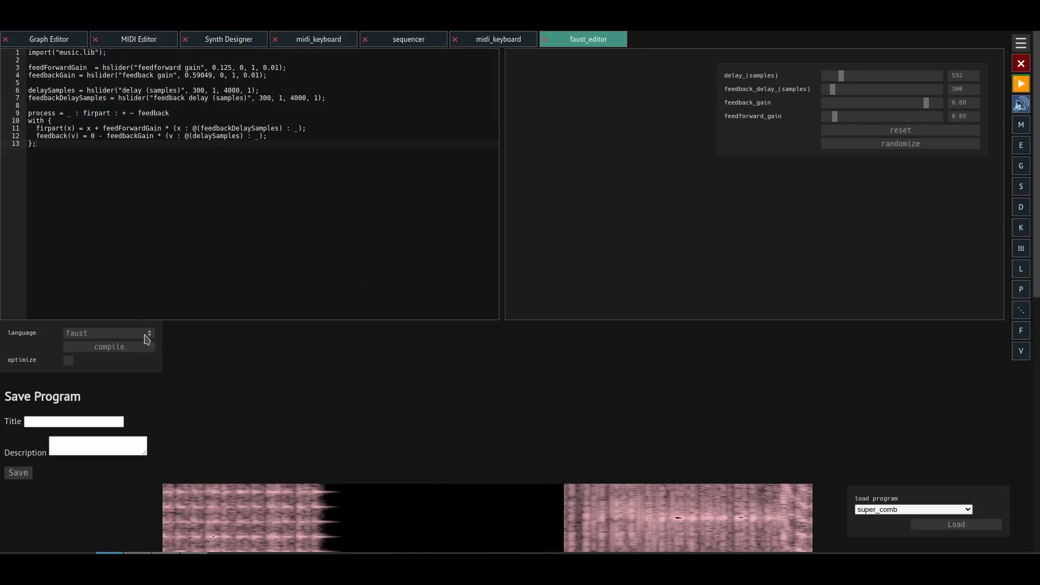
pyautogui.click(905, 509)
pyautogui.scroll(-3, 899, 433)
pyautogui.scroll(-2, 898, 467)
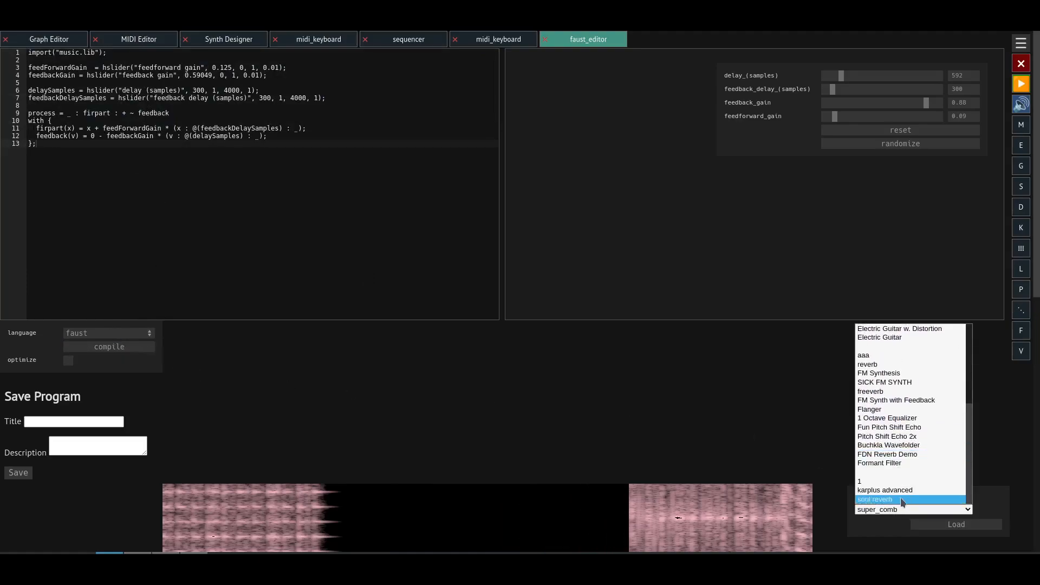
pyautogui.click(899, 498)
pyautogui.click(948, 524)
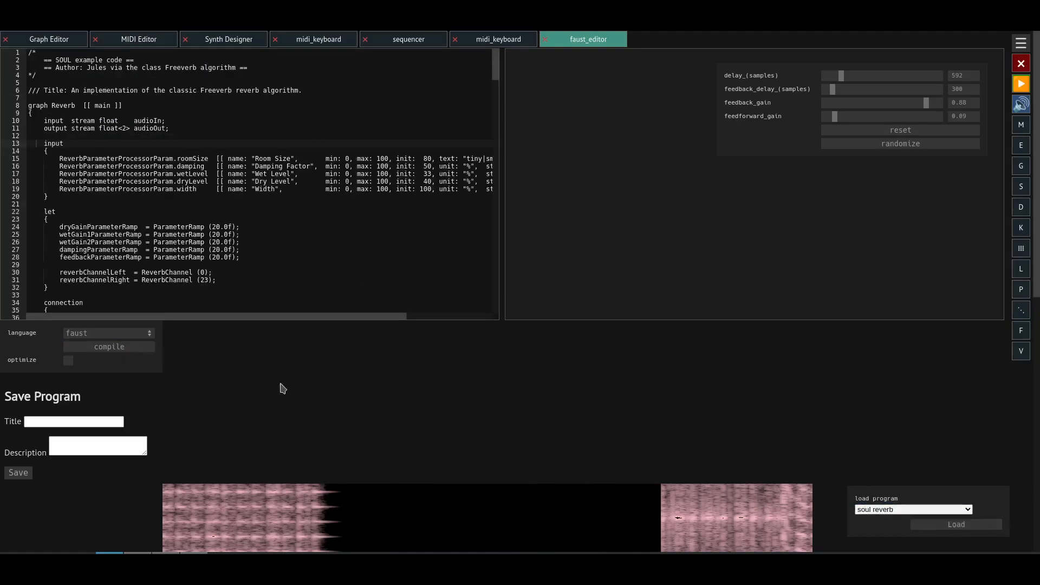
# - Set the program language to soul, and compile the reverb after looking through its code
pyautogui.click(105, 335)
pyautogui.click(99, 347)
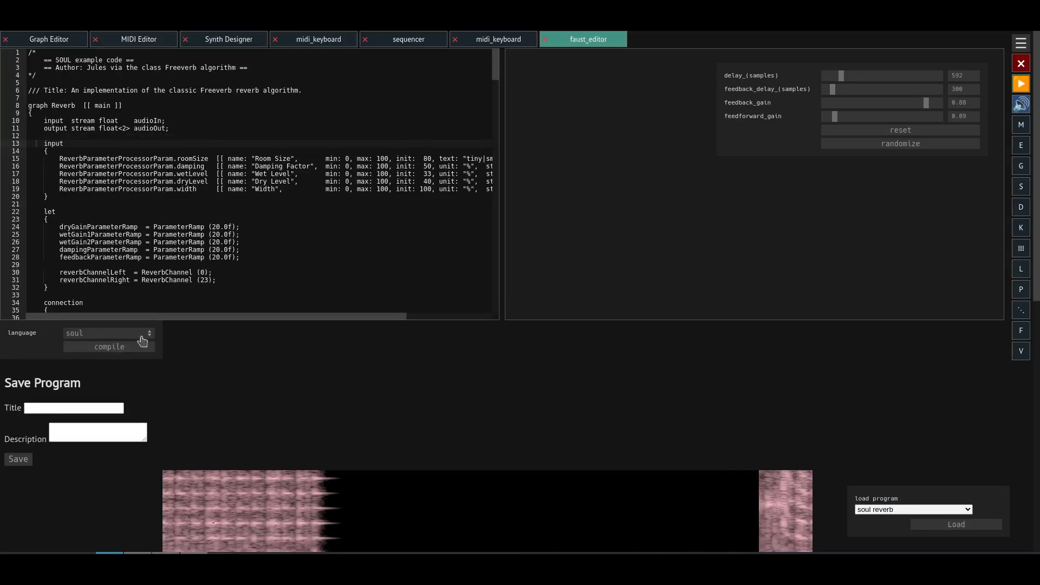
pyautogui.scroll(-11, 419, 235)
pyautogui.moveTo(490, 106); pyautogui.dragTo(475, 284)
pyautogui.click(478, 260)
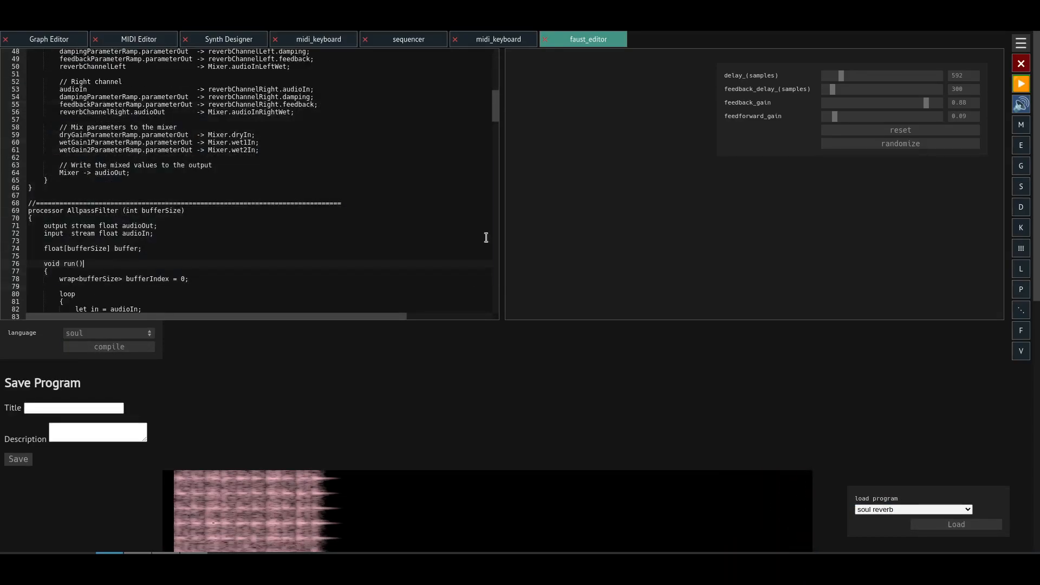
pyautogui.moveTo(497, 104); pyautogui.dragTo(487, 60)
pyautogui.click(125, 349)
# - Start playback, set the reverb's roomSize to 13, damping to 100, wetLevel to 88 and dryLevel to 18, and stop playback
pyautogui.click(1017, 87)
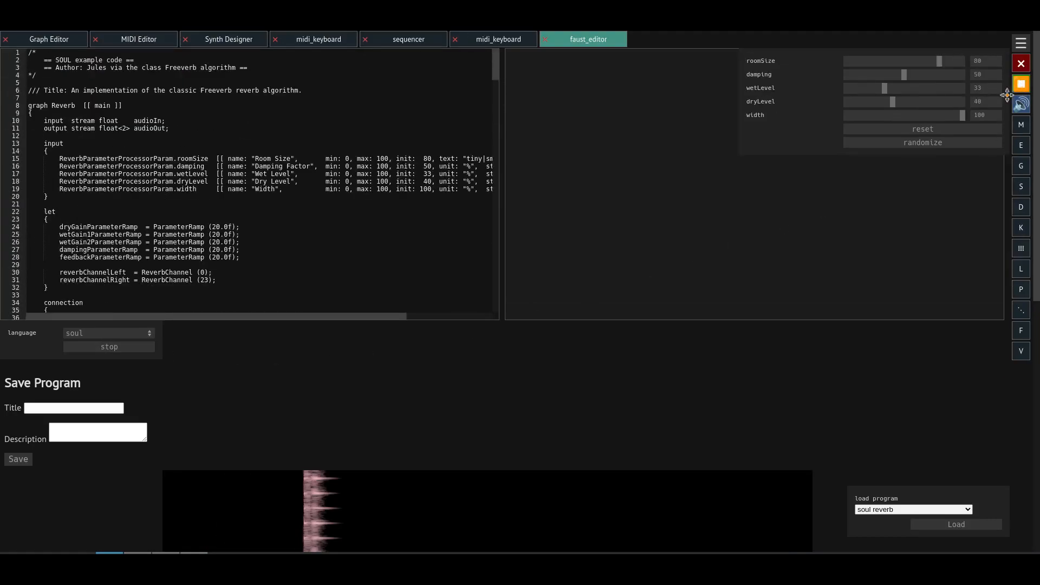
pyautogui.moveTo(938, 67); pyautogui.dragTo(969, 75)
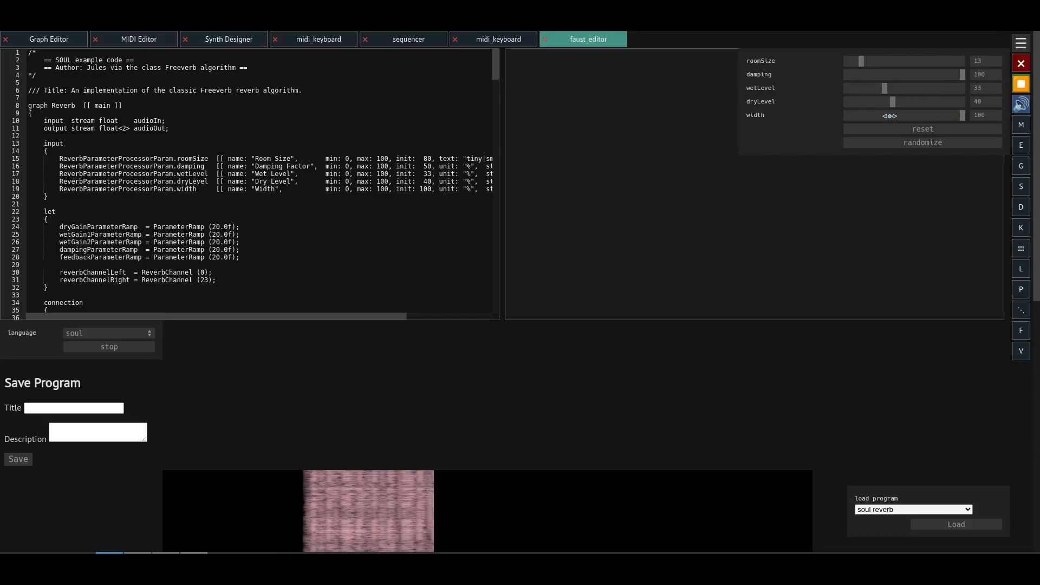
pyautogui.moveTo(885, 91); pyautogui.dragTo(947, 92)
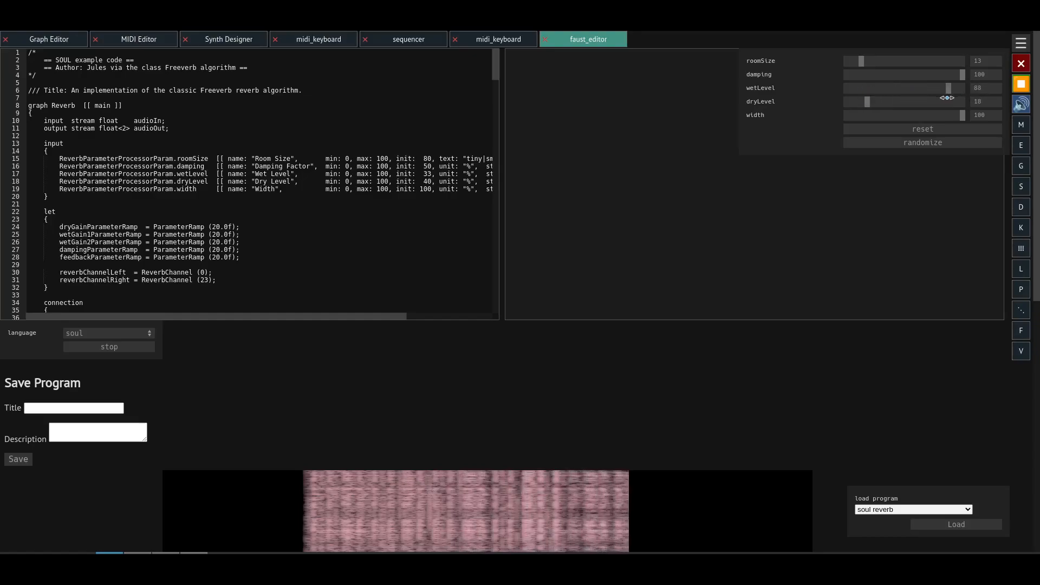
pyautogui.click(1021, 84)
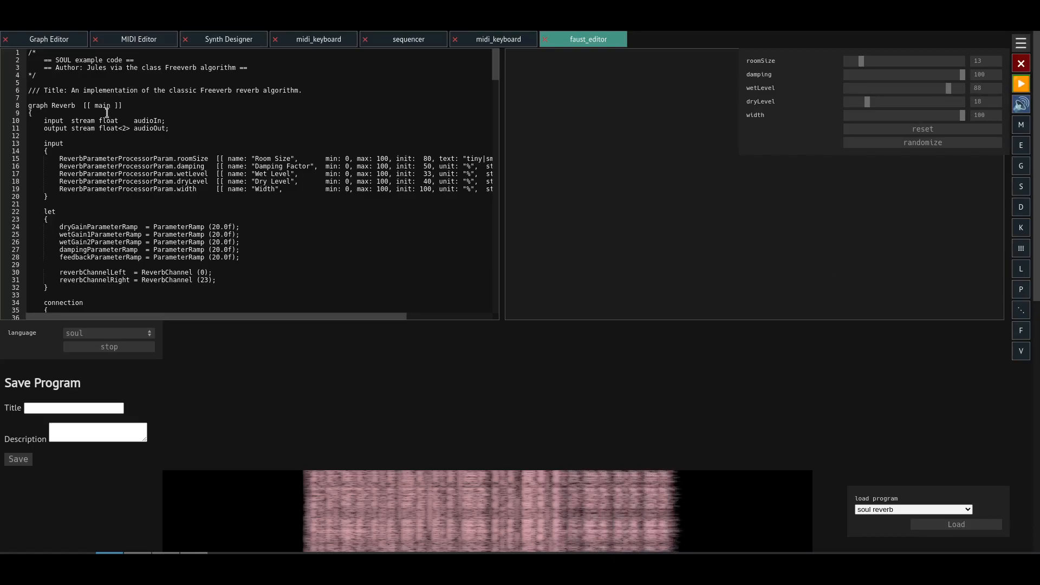
# - Open the Synth Designer's full interface and review the effect types offered for its main effect chain
pyautogui.moveTo(497, 64); pyautogui.dragTo(455, 43)
pyautogui.click(73, 45)
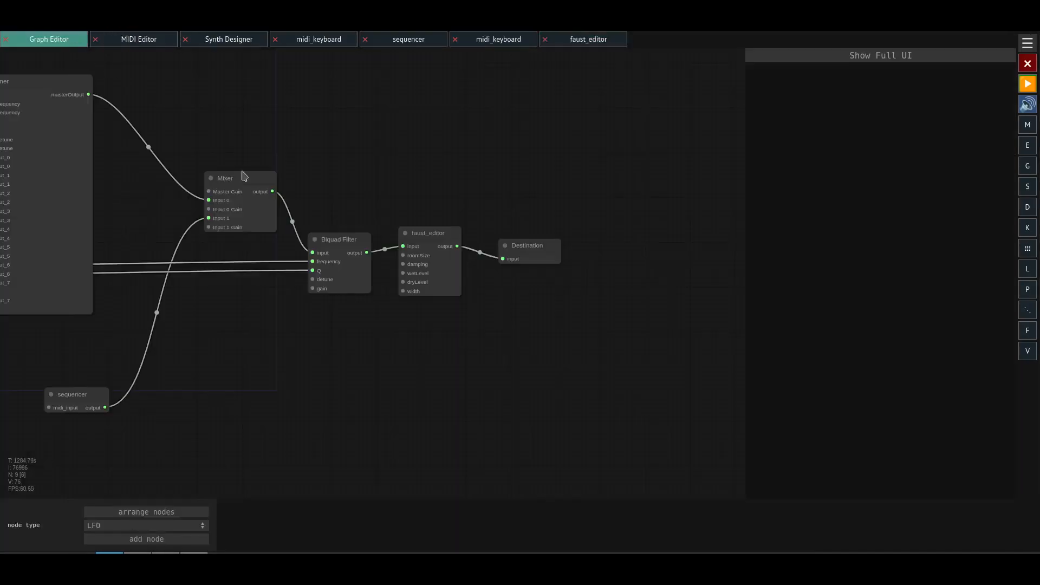
pyautogui.click(812, 58)
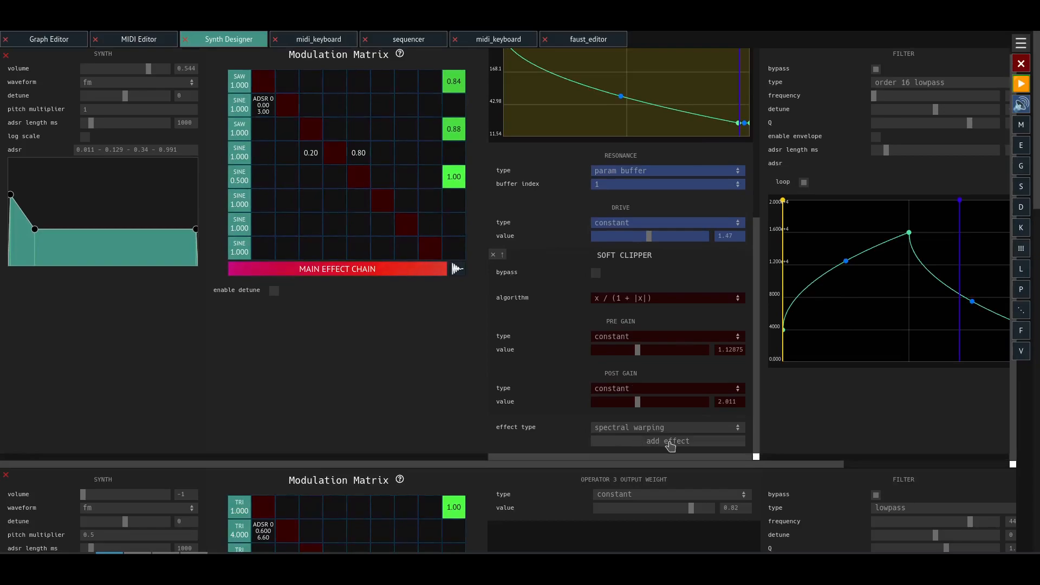
pyautogui.click(658, 430)
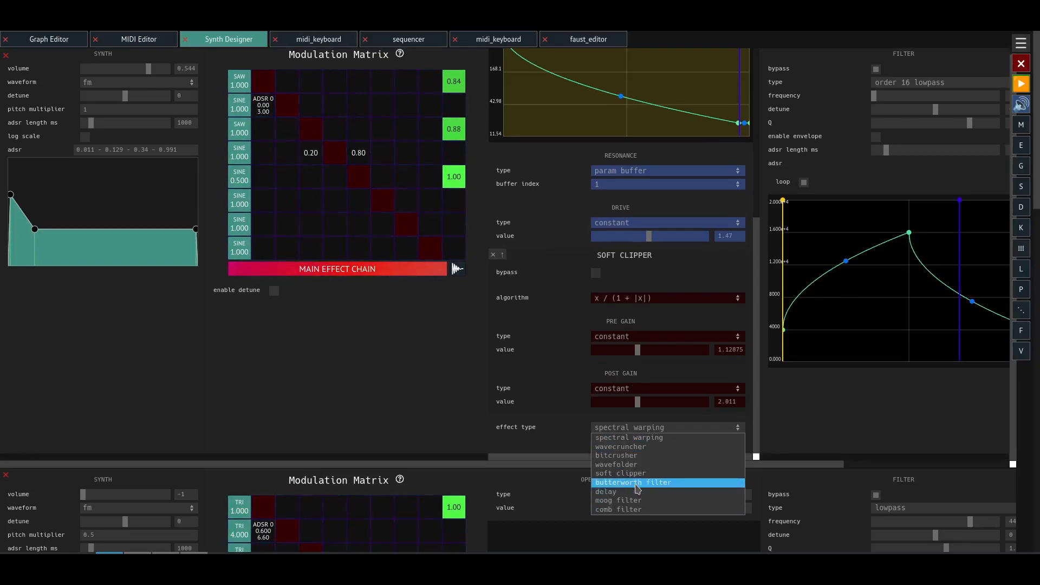
pyautogui.click(623, 438)
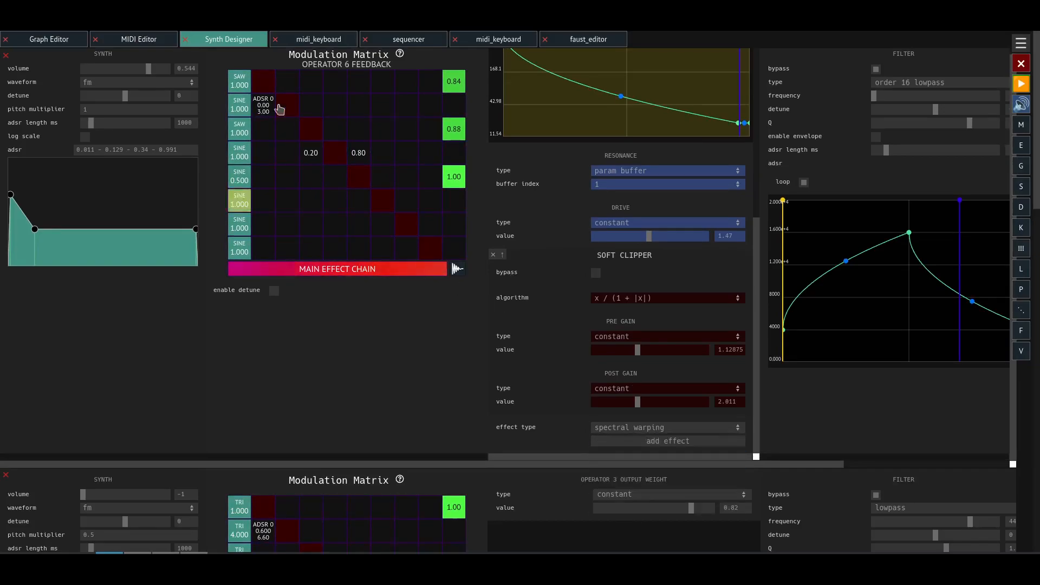
# - Add an LFO node and a Scale + Shift node to the graph, below the midi_keyboard node that modulates the synth
pyautogui.click(57, 41)
pyautogui.moveTo(316, 421); pyautogui.dragTo(354, 343)
pyautogui.click(110, 529)
pyautogui.click(110, 528)
pyautogui.moveTo(158, 316); pyautogui.dragTo(370, 487)
pyautogui.moveTo(166, 150); pyautogui.dragTo(171, 366)
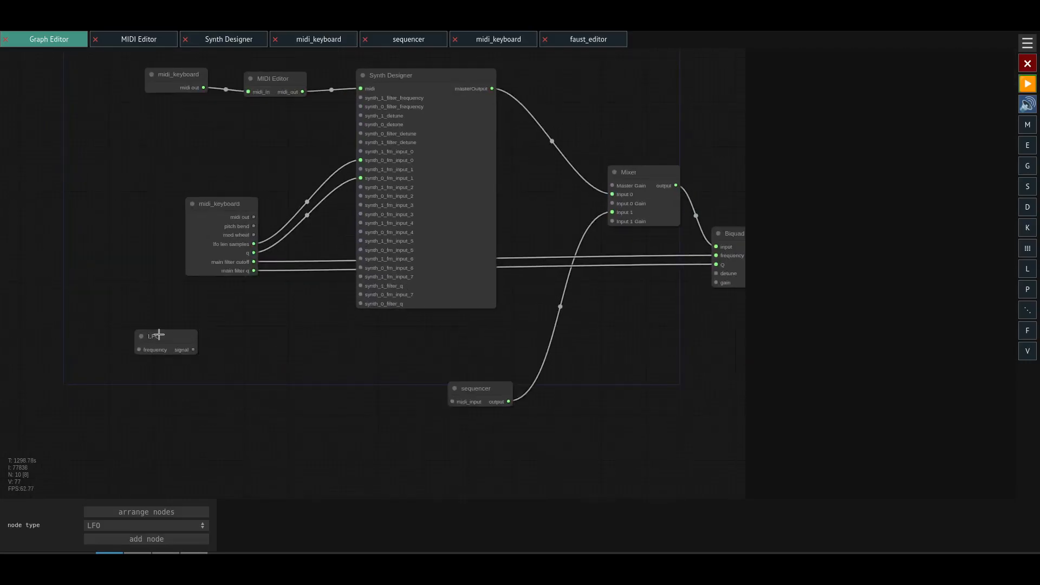
pyautogui.doubleClick(237, 360)
pyautogui.write('sca')
pyautogui.click(261, 368)
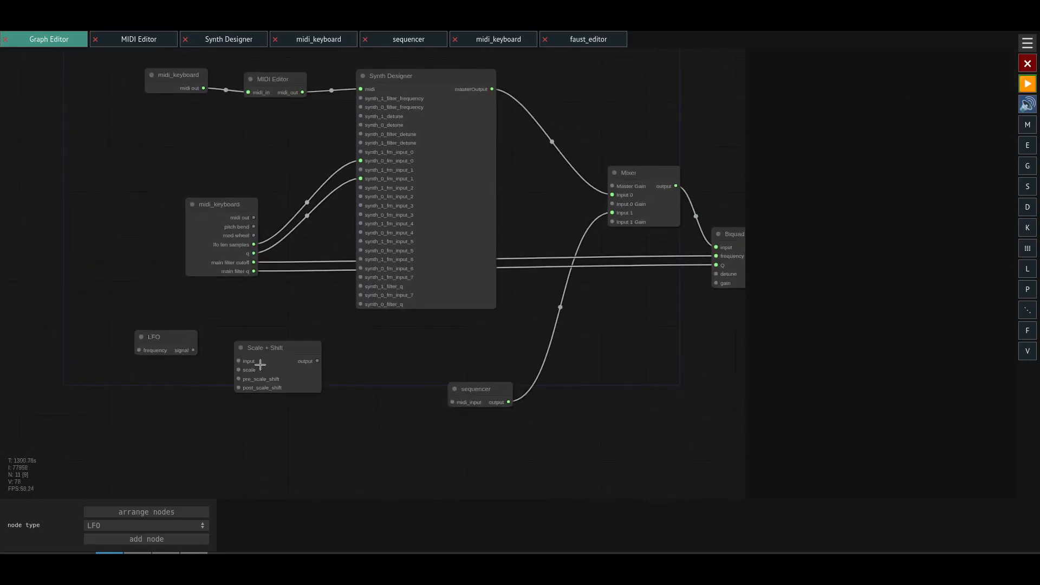
# - Space out the LFO and Scale + Shift nodes, and connect the LFO's signal to the Scale + Shift input
pyautogui.moveTo(683, 291); pyautogui.dragTo(432, 289)
pyautogui.click(575, 256)
pyautogui.click(927, 177)
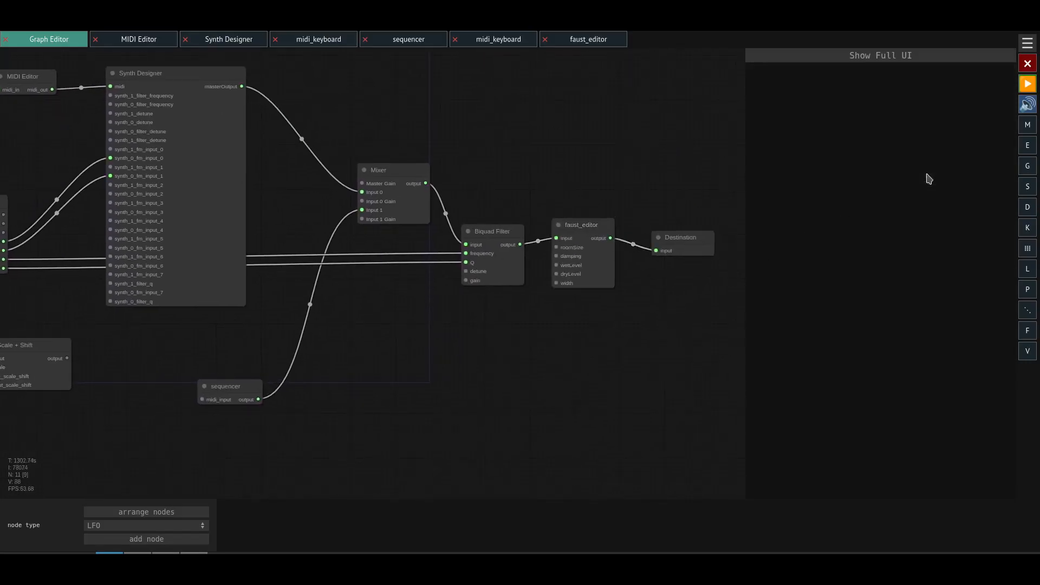
pyautogui.moveTo(235, 377); pyautogui.dragTo(485, 369)
pyautogui.moveTo(152, 331); pyautogui.dragTo(151, 356)
pyautogui.moveTo(281, 367); pyautogui.dragTo(314, 370)
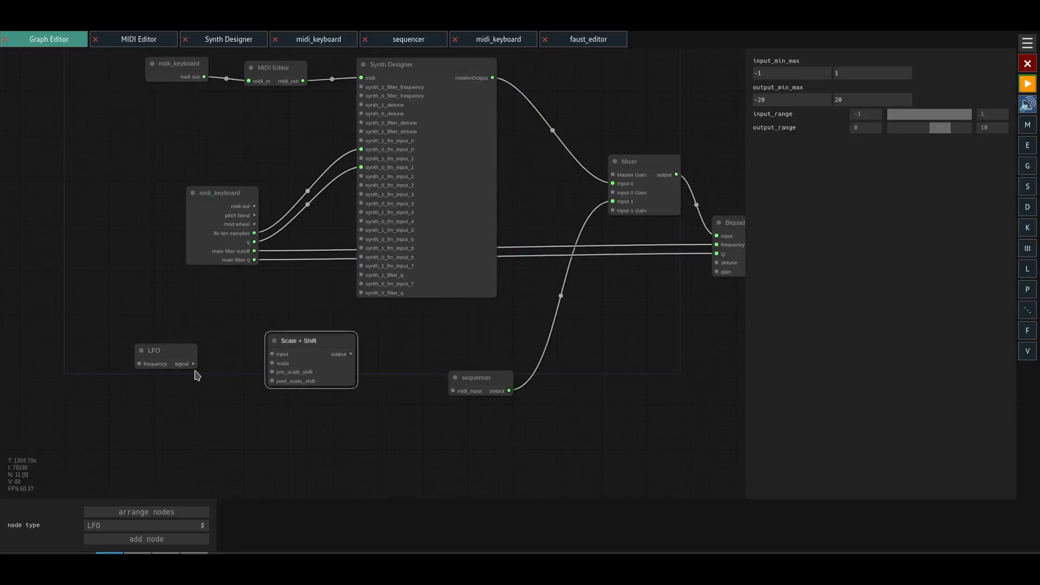
pyautogui.moveTo(189, 361); pyautogui.dragTo(272, 354)
pyautogui.click(157, 353)
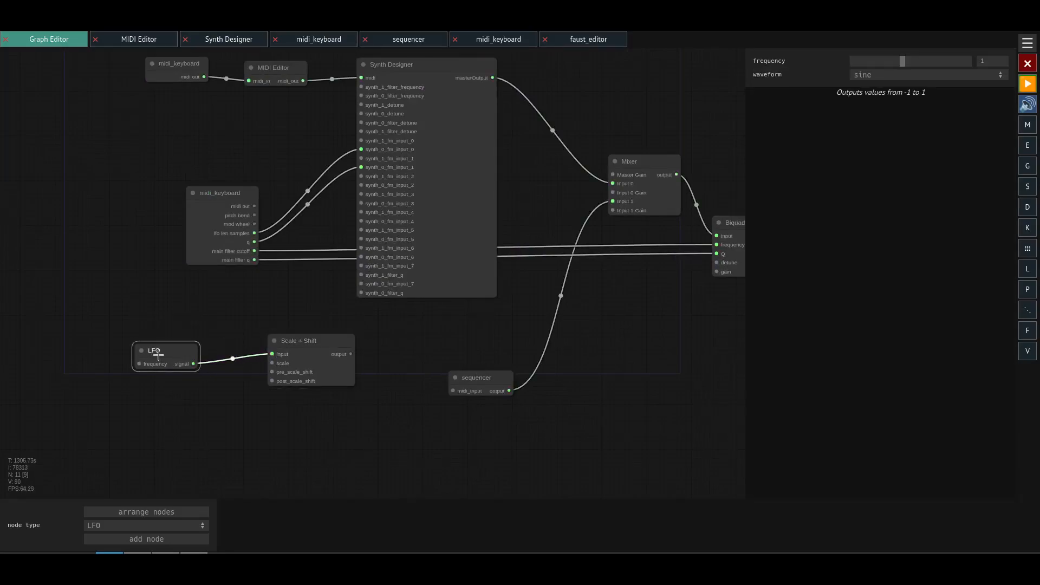
# - Adjust the Scale + Shift node's output range and connect its output to the Synth Designer's synth_0_fm_input_2
pyautogui.click(301, 371)
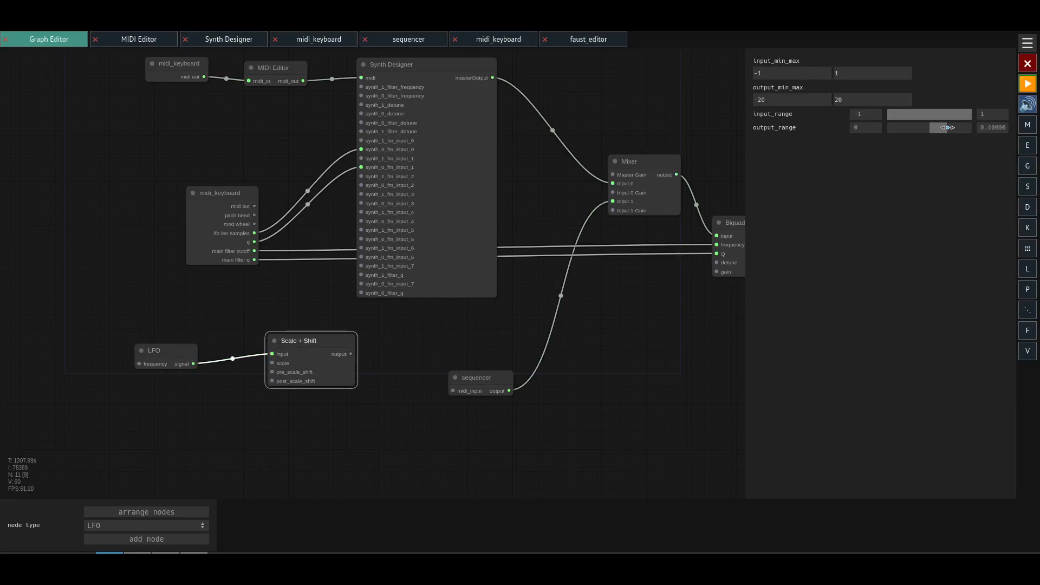
pyautogui.moveTo(174, 348); pyautogui.dragTo(106, 349)
pyautogui.moveTo(298, 365); pyautogui.dragTo(364, 184)
# - During playback, set the first synth's operator 3 to 1 modulation index to a param buffer with buffer index 3
pyautogui.click(461, 151)
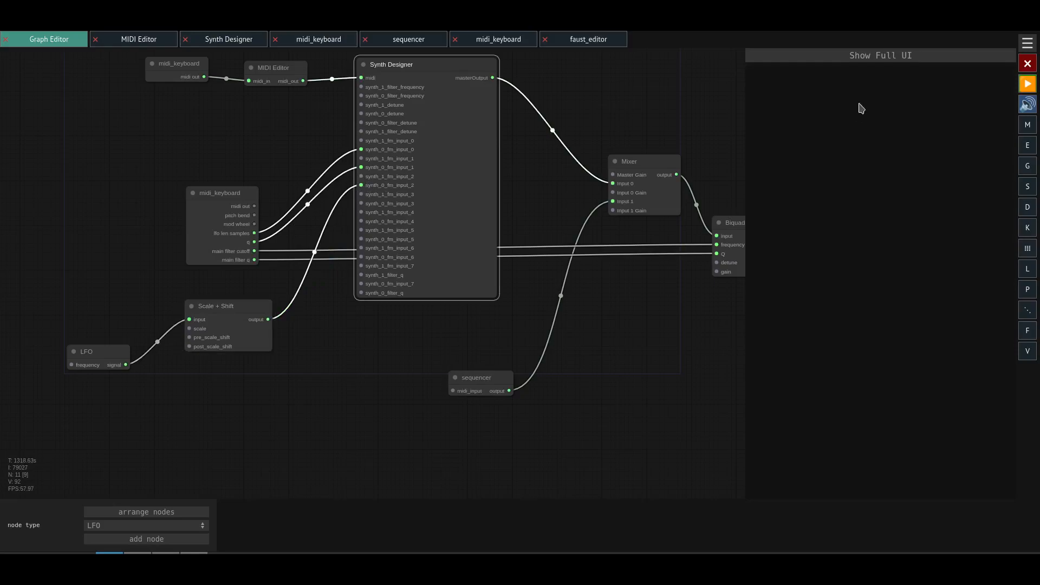
pyautogui.click(858, 59)
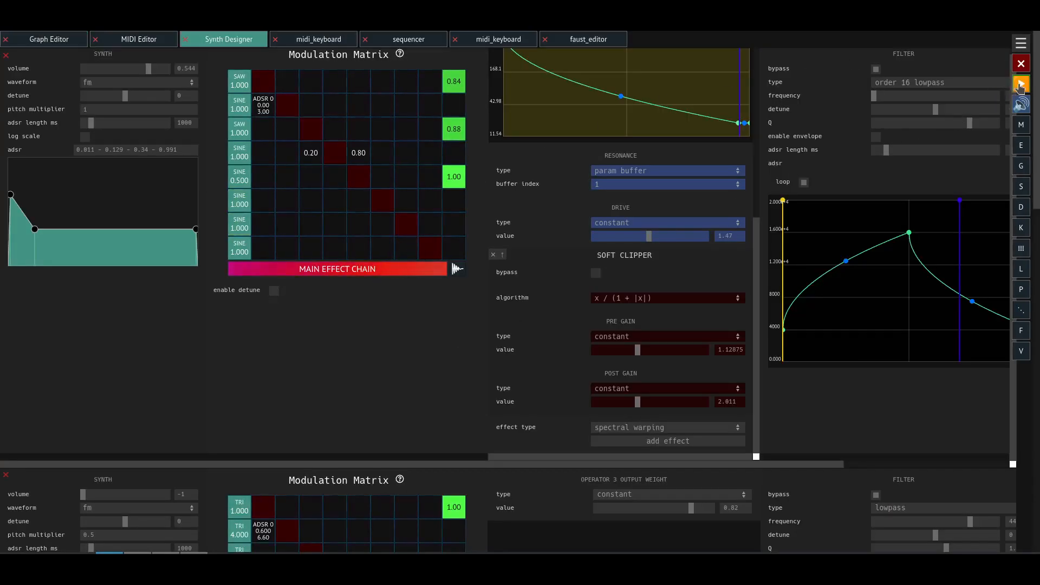
pyautogui.click(1021, 85)
pyautogui.moveTo(1021, 105)
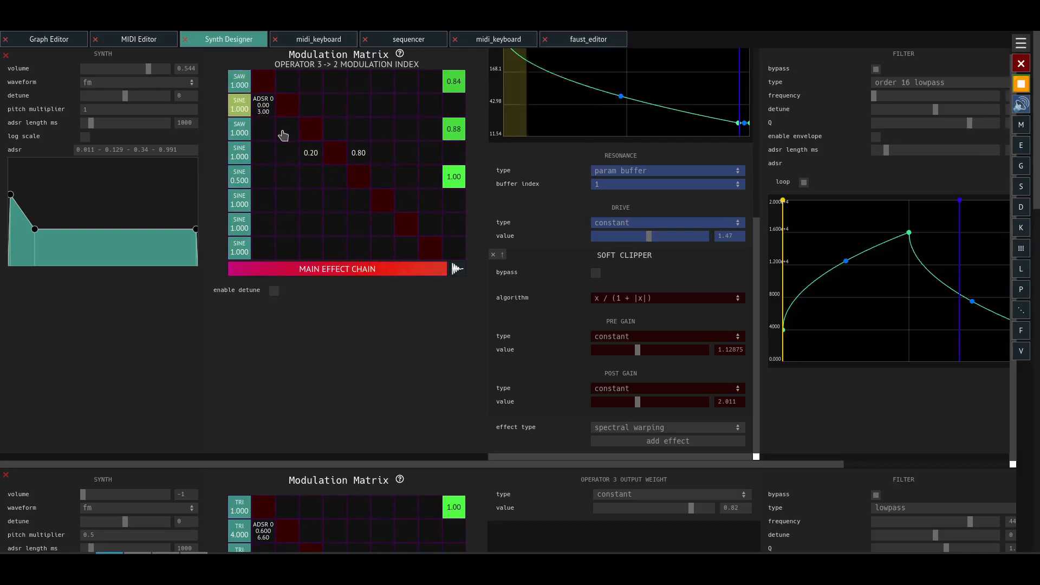
pyautogui.click(264, 130)
pyautogui.click(630, 76)
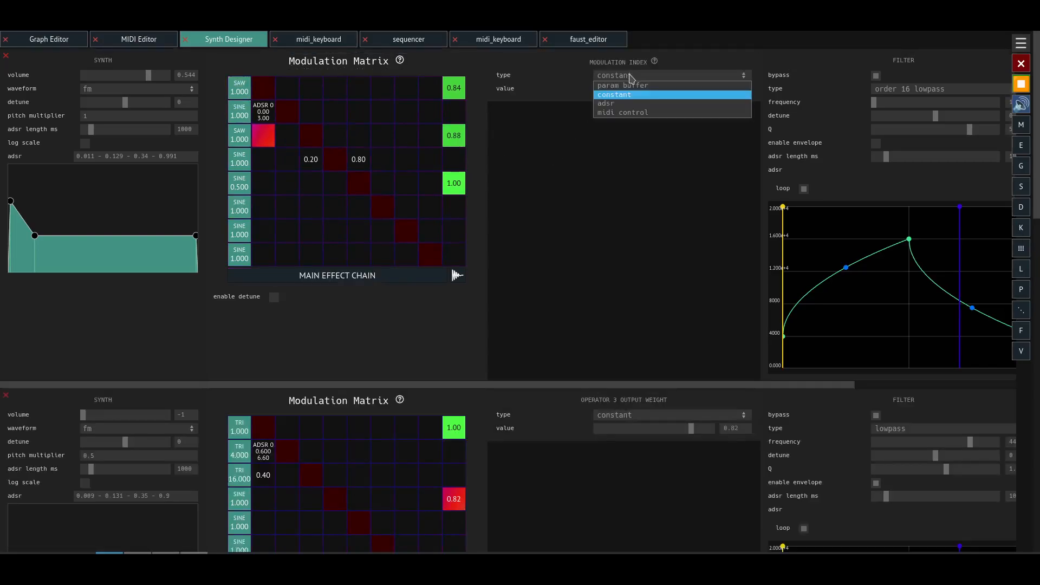
pyautogui.click(628, 85)
pyautogui.click(633, 91)
pyautogui.click(622, 127)
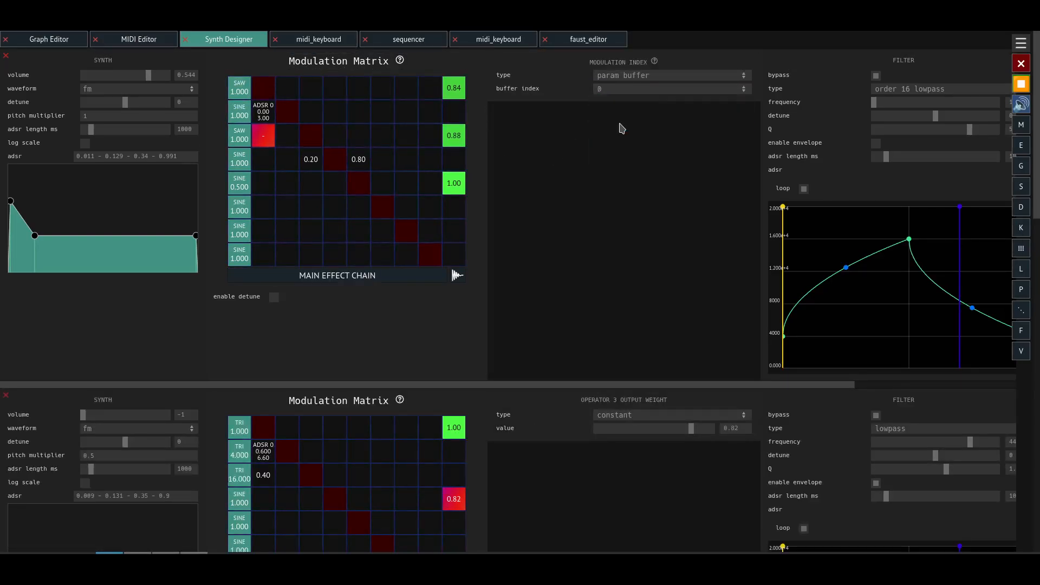
# - Raise the Scale + Shift output range's maximum to 19.2 and switch the operator 3 to 1 modulation index to buffer index 2
pyautogui.click(74, 42)
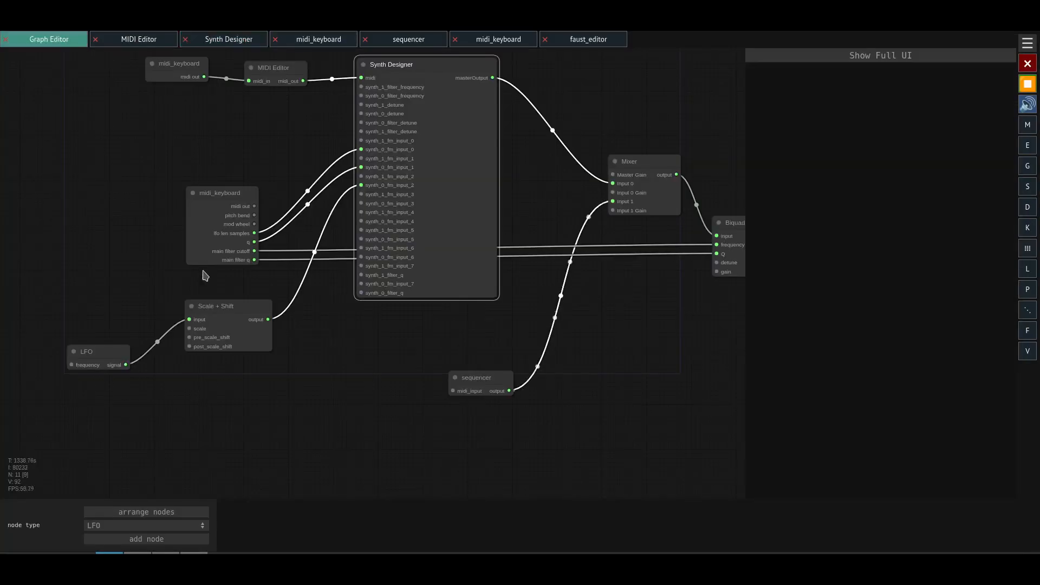
pyautogui.click(216, 307)
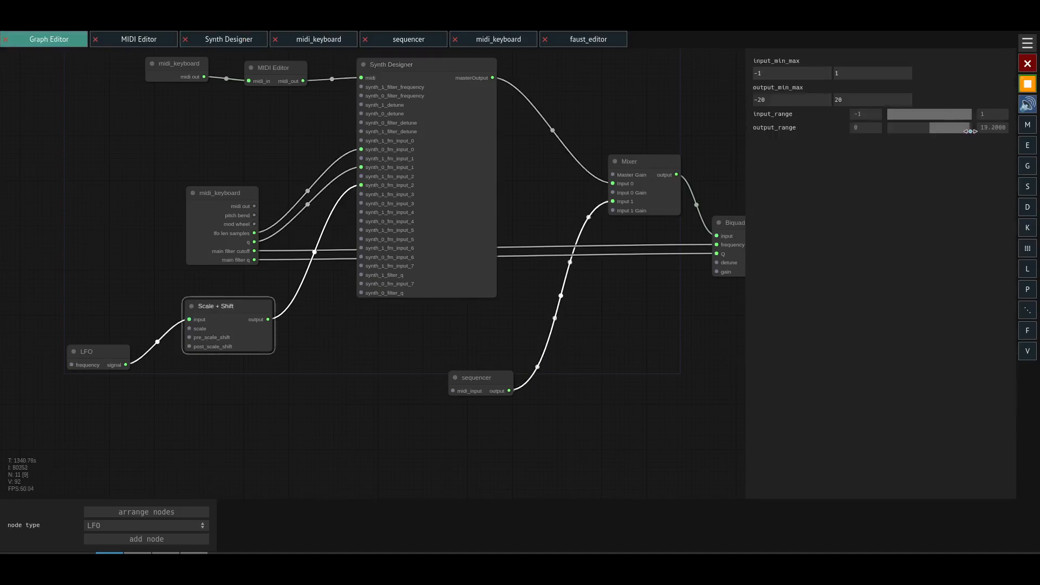
pyautogui.click(418, 258)
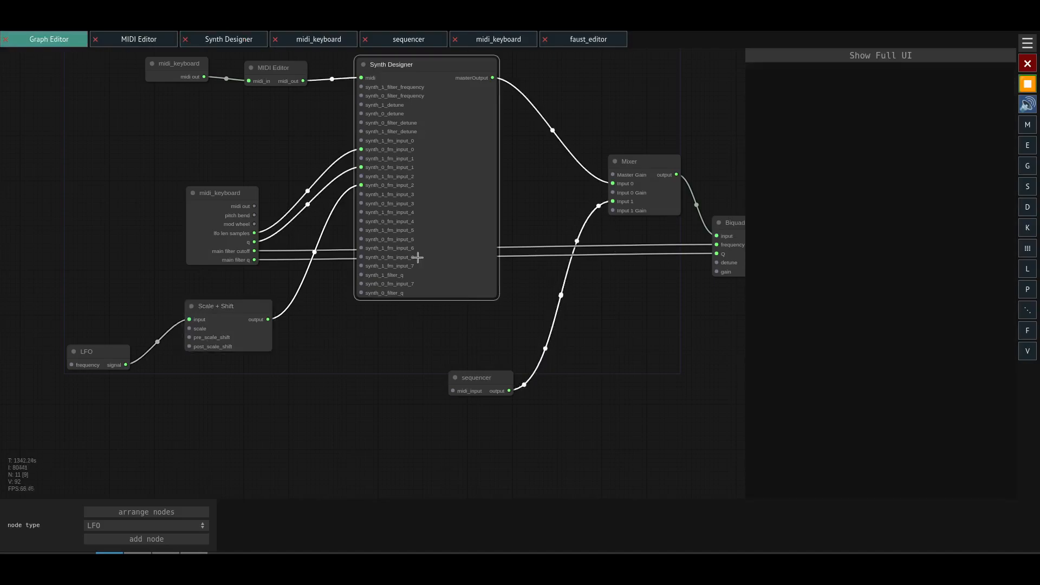
pyautogui.click(854, 57)
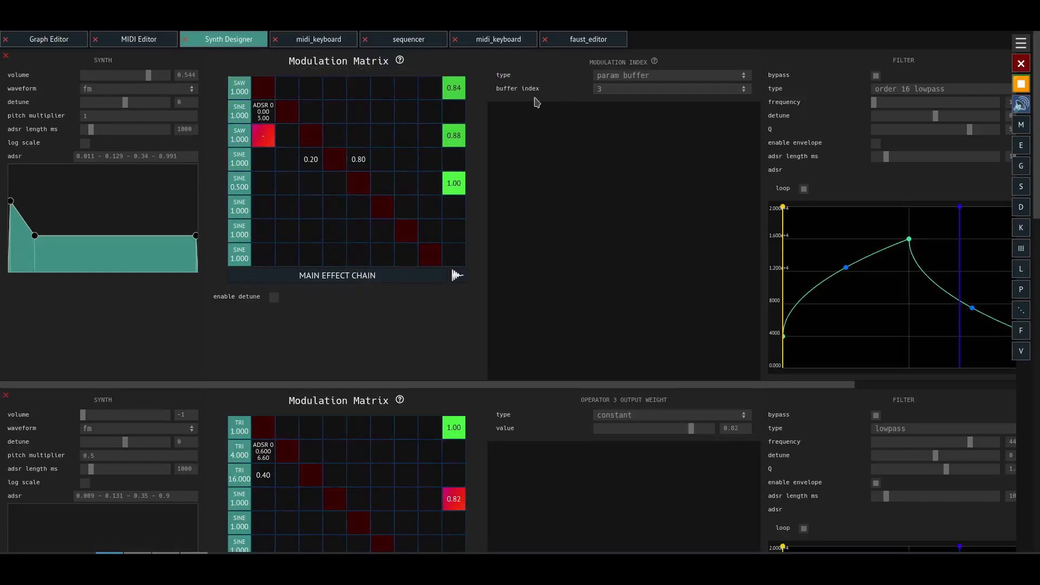
pyautogui.click(617, 90)
pyautogui.click(610, 116)
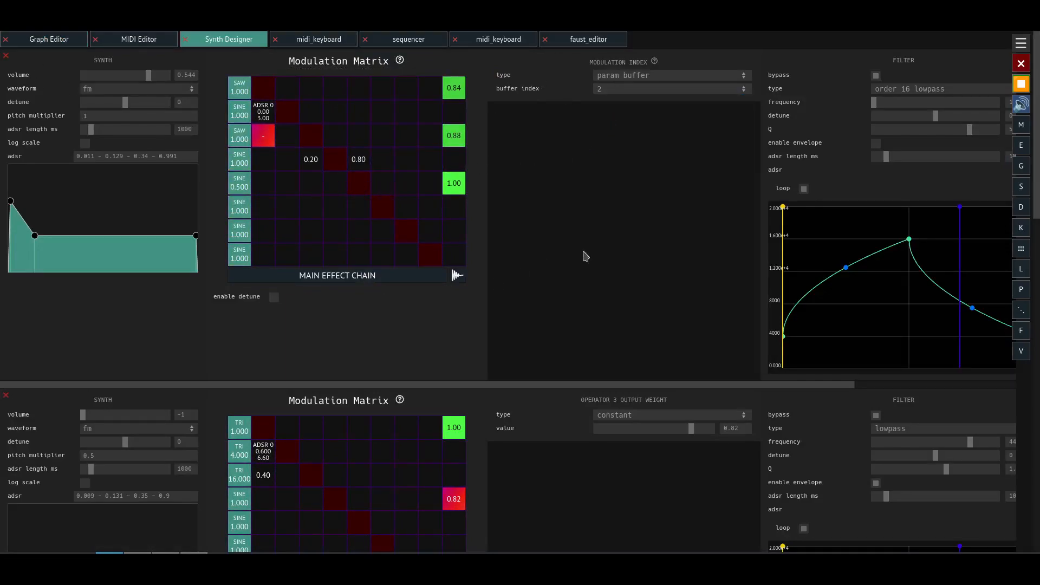
# - Change operators 1 and 3 of the first synth to sine oscillators
pyautogui.click(316, 280)
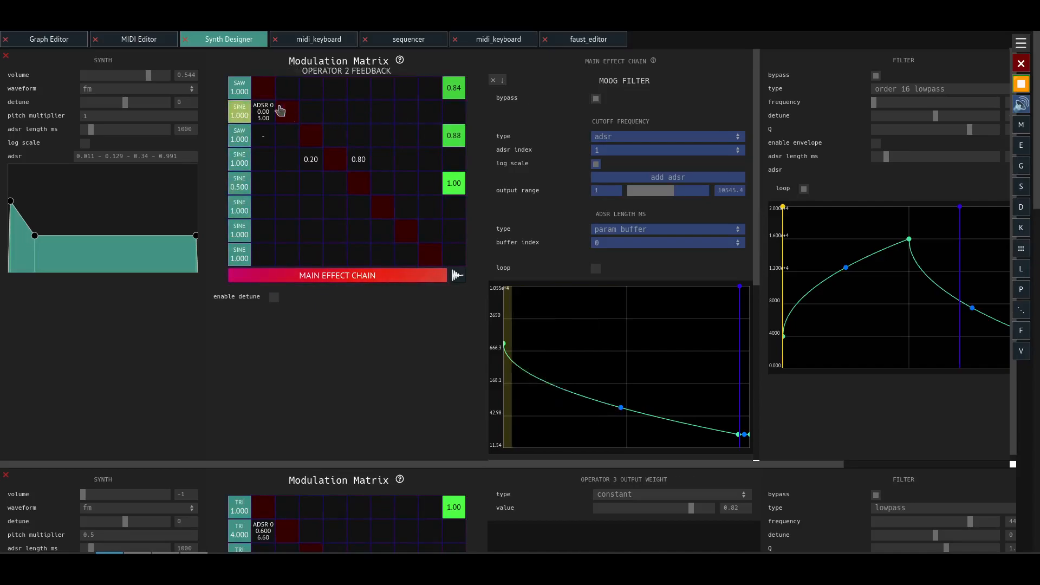
pyautogui.click(238, 88)
pyautogui.click(604, 77)
pyautogui.click(605, 86)
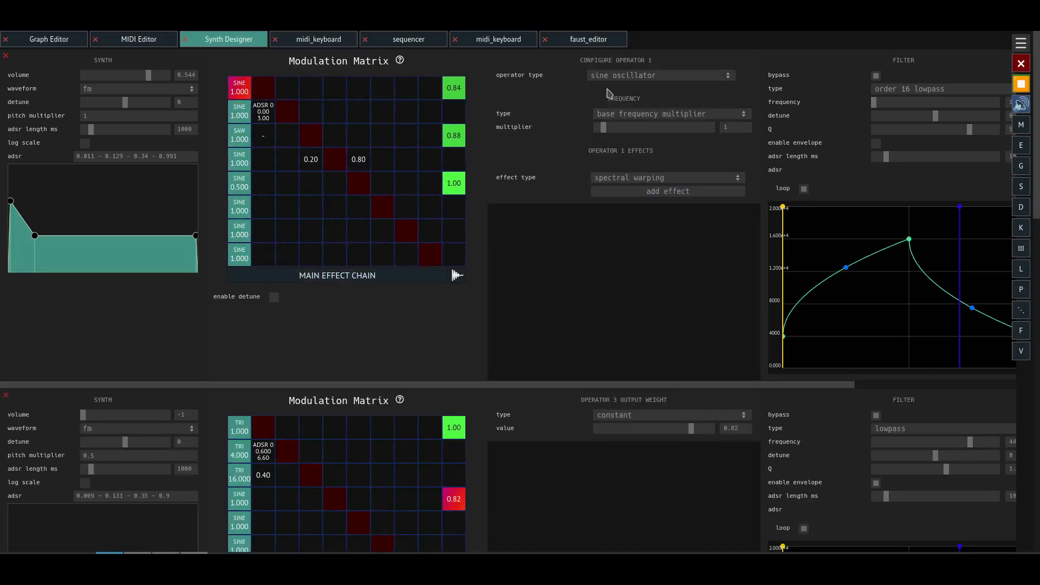
pyautogui.click(239, 135)
pyautogui.click(603, 75)
pyautogui.click(609, 86)
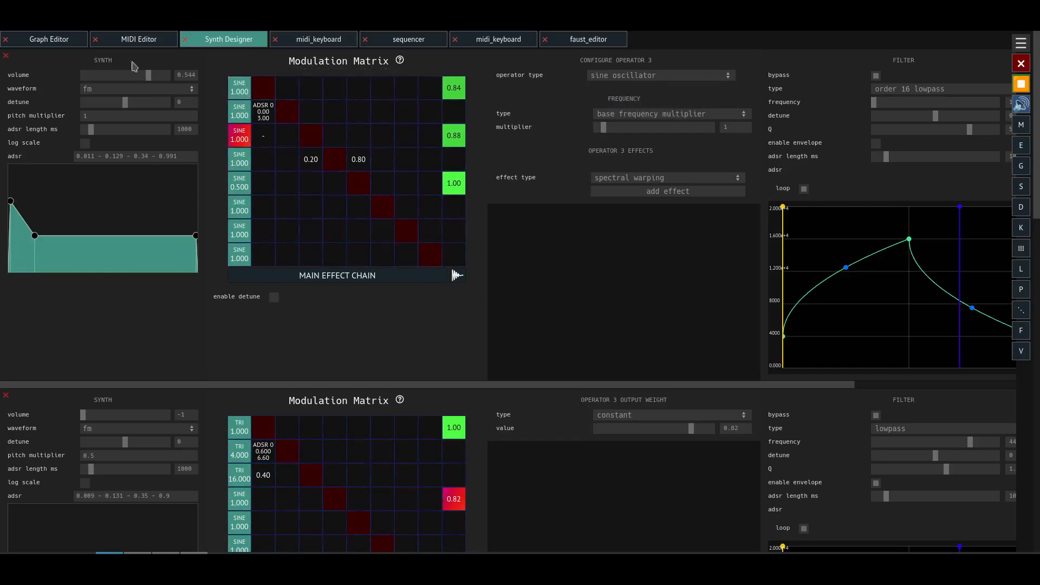
# - Set the LFO node's frequency to about 1.15 in the graph
pyautogui.click(69, 43)
pyautogui.click(104, 351)
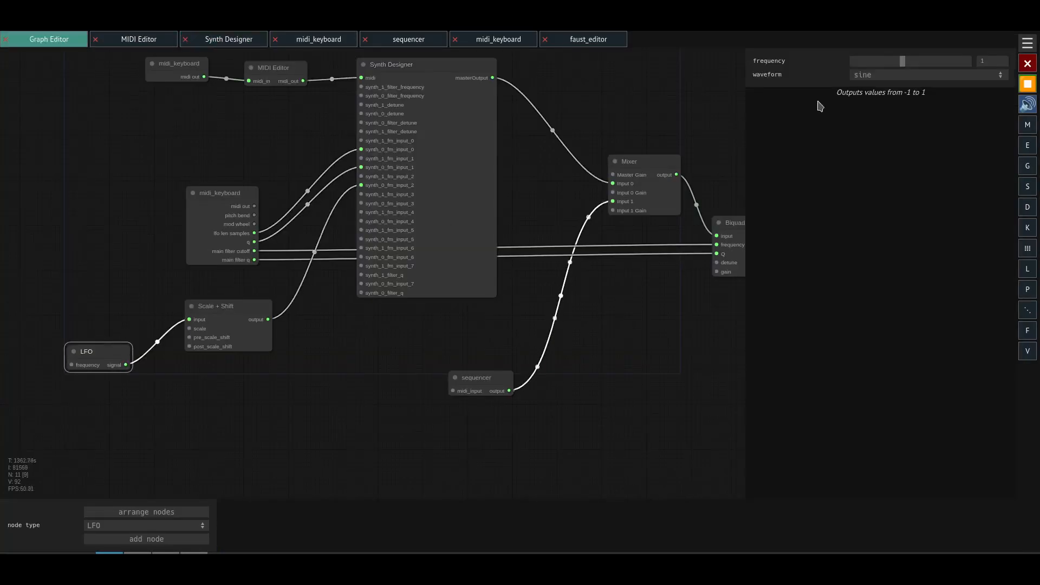
pyautogui.moveTo(903, 62)
pyautogui.mouseDown()
pyautogui.moveTo(912, 64)
pyautogui.moveTo(903, 68)
pyautogui.mouseUp()
# - Open the Synth Designer node's full interface and change operator 1 of the first synth to a sawtooth oscillator
pyautogui.click(467, 178)
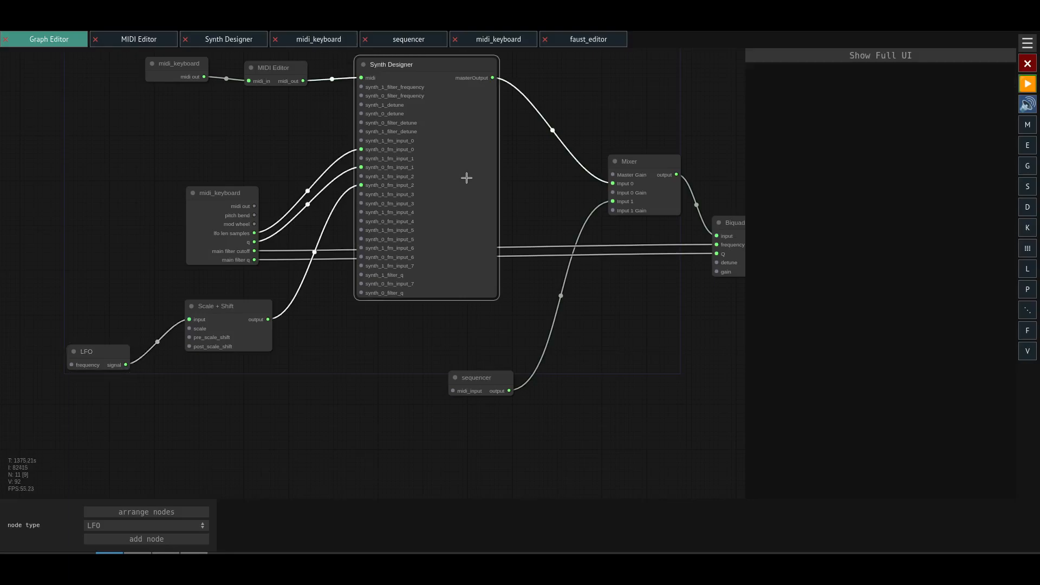
pyautogui.click(897, 56)
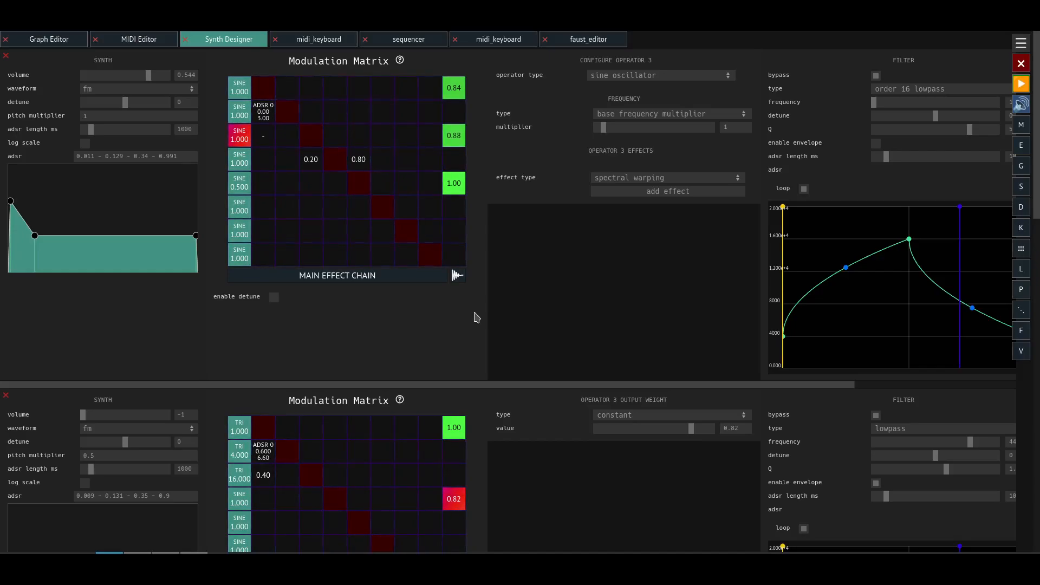
pyautogui.click(238, 87)
pyautogui.click(631, 77)
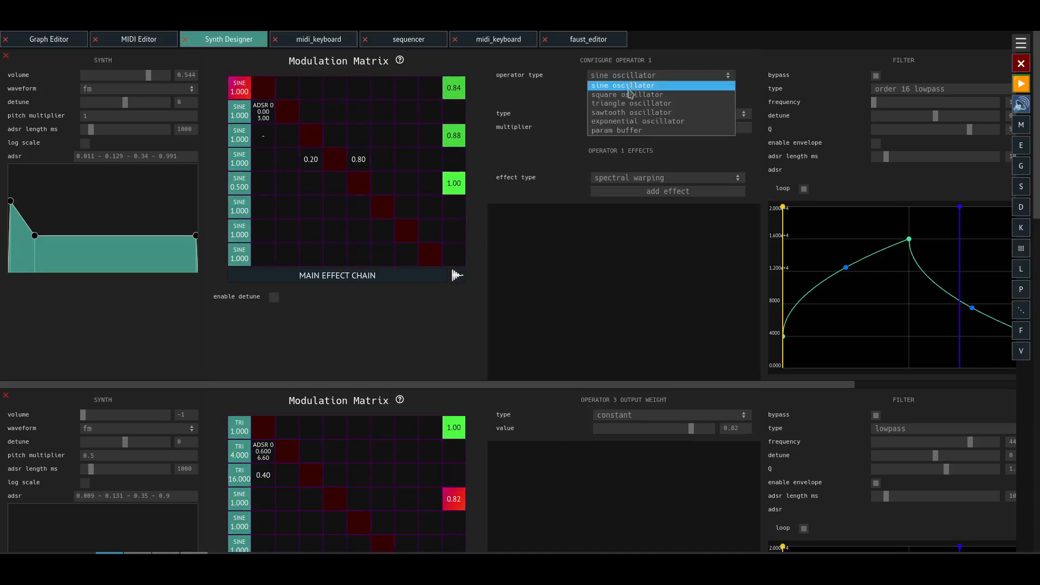
pyautogui.click(633, 112)
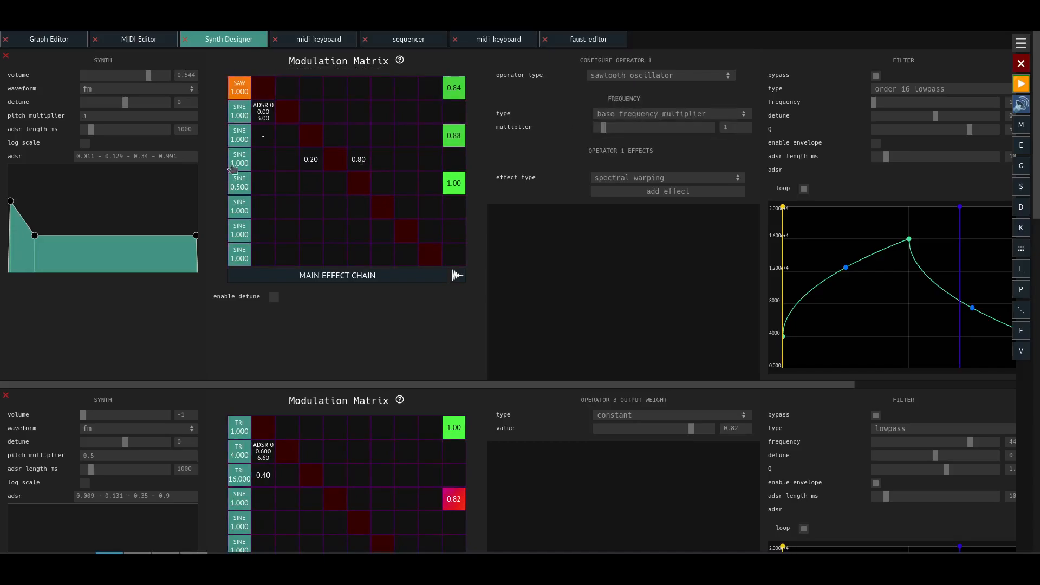
# - Change the first synth's operator 3 to 1 modulation index to a constant of 0
pyautogui.click(267, 142)
pyautogui.click(623, 76)
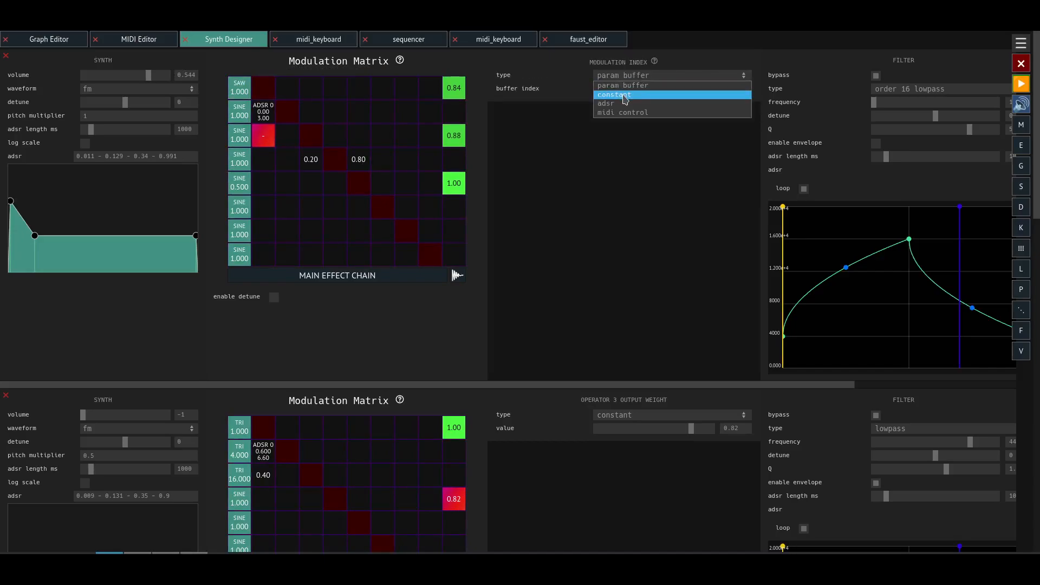
pyautogui.click(626, 97)
pyautogui.moveTo(601, 88); pyautogui.dragTo(653, 103)
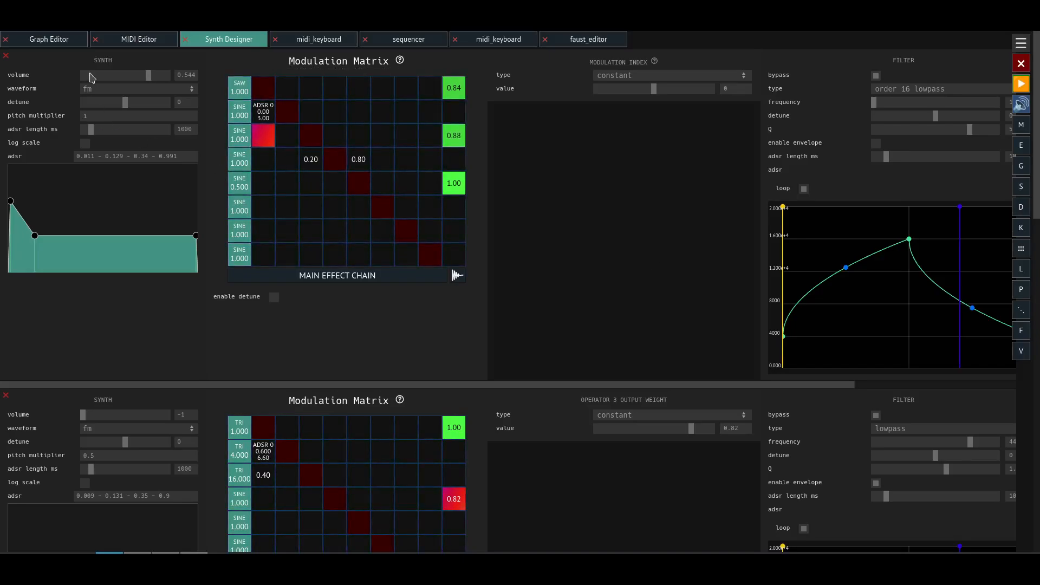
# - Examine the looped note pattern in the MIDI Editor across its measures and up to the loop end marker
pyautogui.click(69, 43)
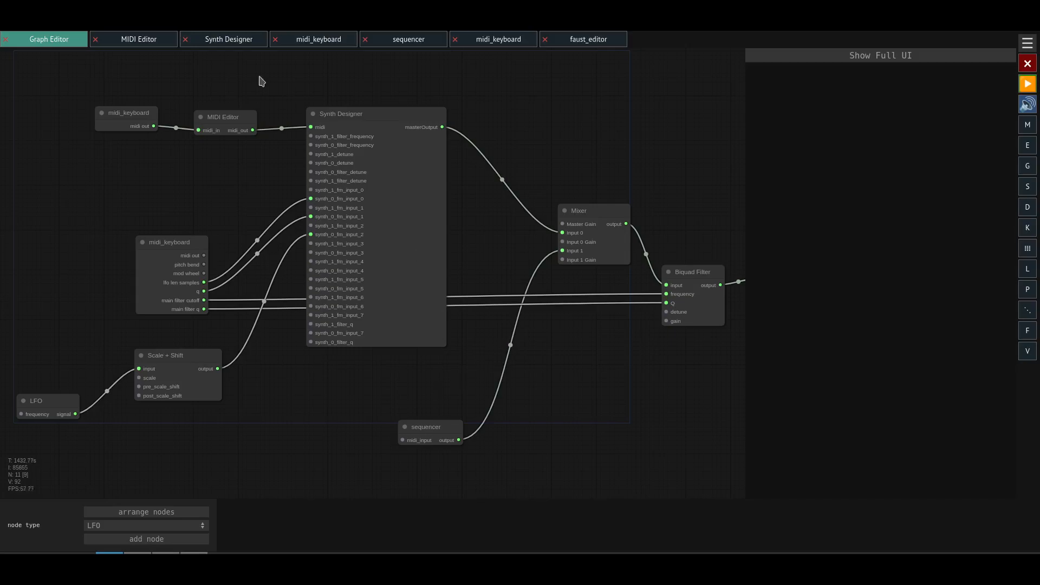
pyautogui.click(147, 43)
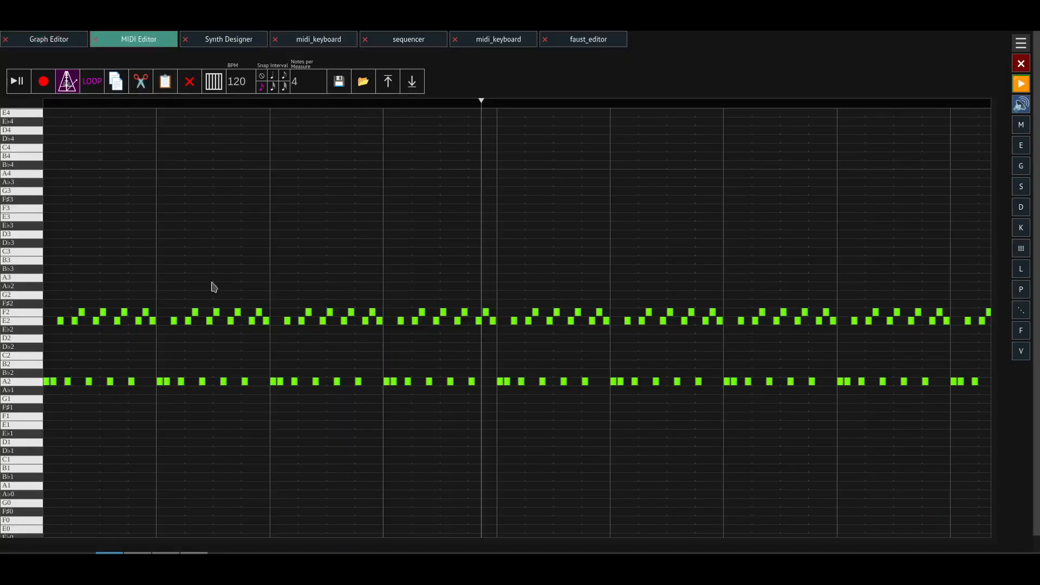
pyautogui.scroll(-3, 203, 335)
pyautogui.moveTo(304, 296); pyautogui.dragTo(468, 314)
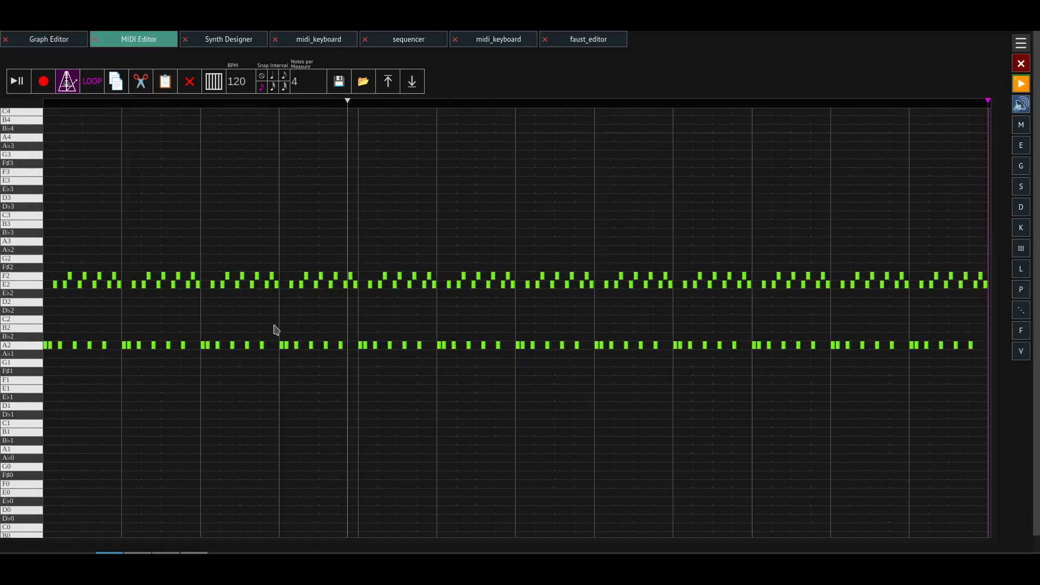
pyautogui.moveTo(361, 250); pyautogui.dragTo(390, 275)
pyautogui.scroll(2, 411, 290)
pyautogui.click(413, 241)
pyautogui.moveTo(431, 234); pyautogui.dragTo(335, 287)
pyautogui.click(379, 224)
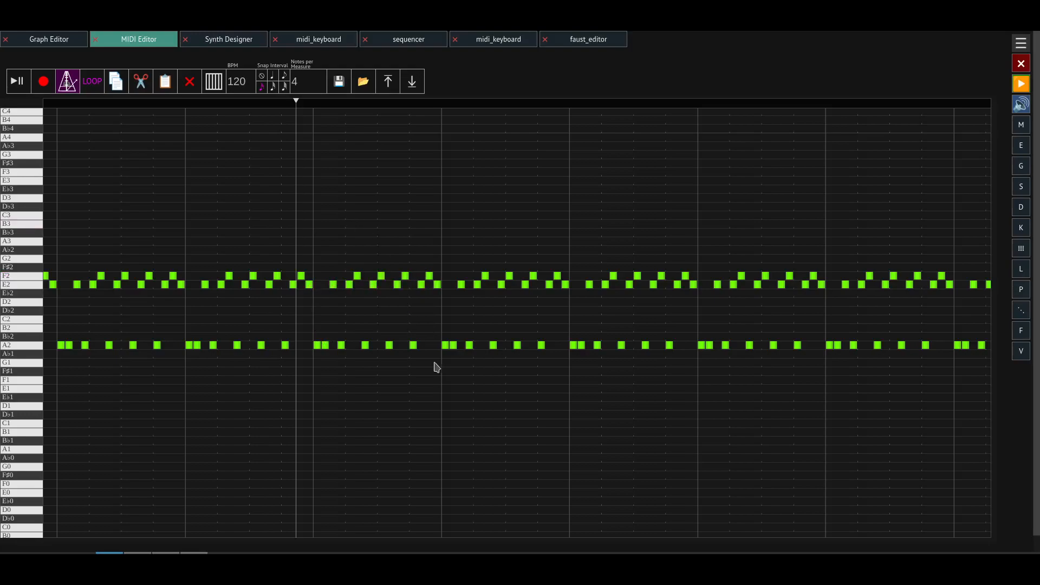
# - Move the MIDI Editor's playback cursor earlier within the fourth measure and return to the graph
pyautogui.moveTo(297, 103); pyautogui.dragTo(232, 152)
pyautogui.scroll(-3, 313, 312)
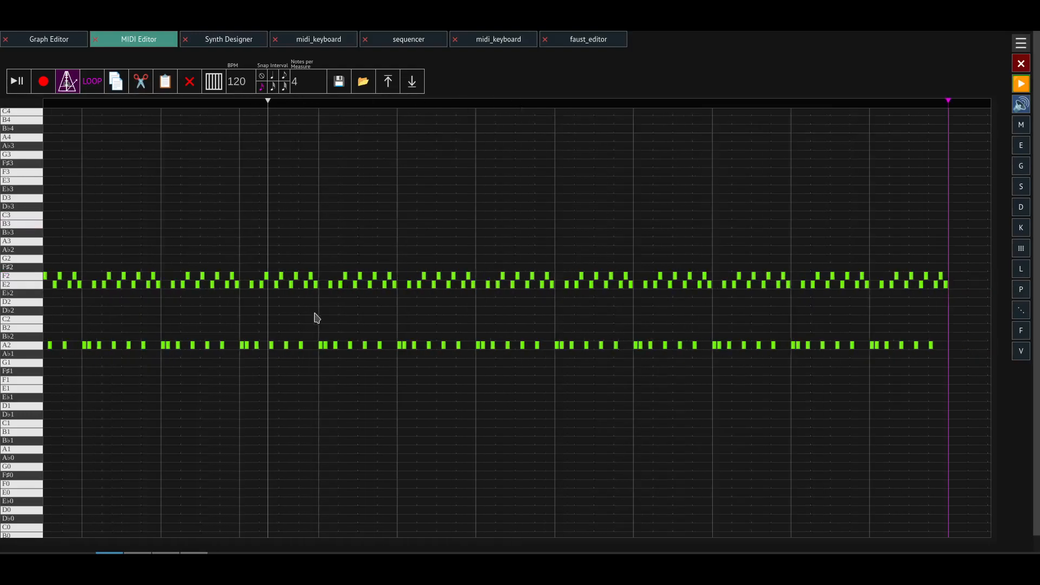
pyautogui.moveTo(337, 237); pyautogui.dragTo(618, 242)
pyautogui.scroll(-1, 474, 415)
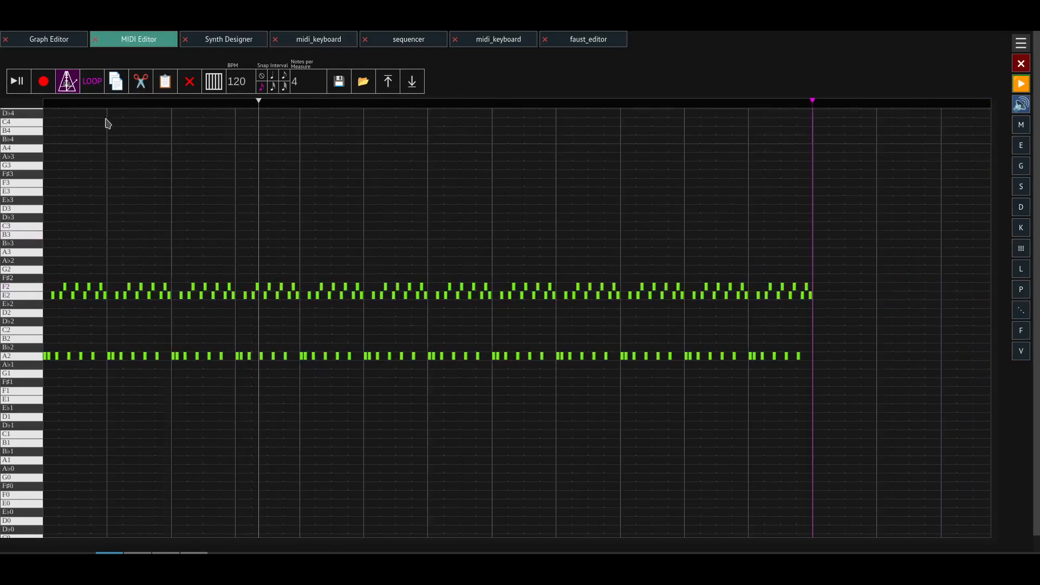
pyautogui.click(70, 42)
pyautogui.moveTo(239, 414)
pyautogui.mouseDown()
pyautogui.moveTo(352, 428)
pyautogui.moveTo(232, 414)
pyautogui.mouseUp()
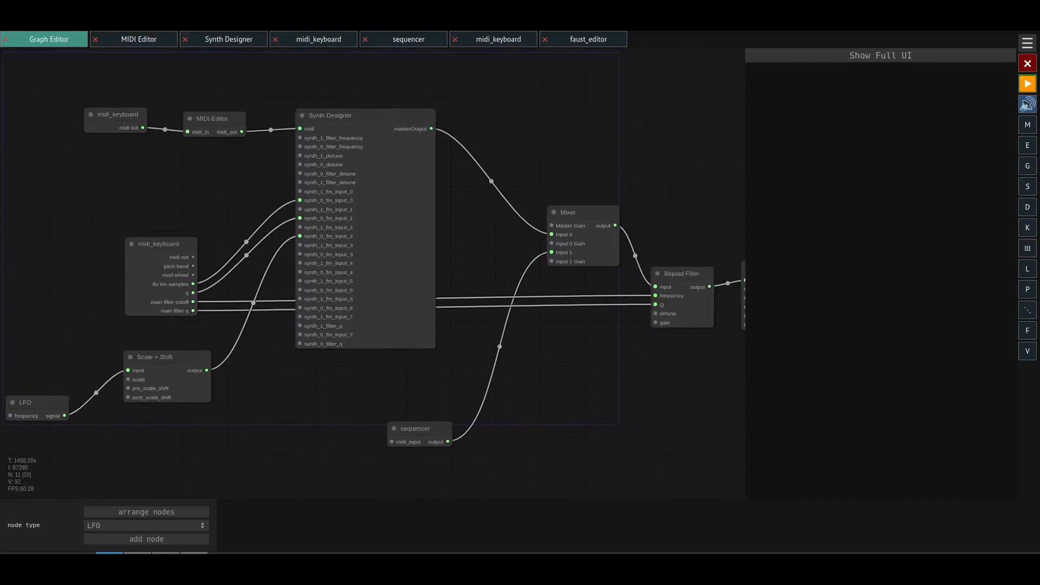